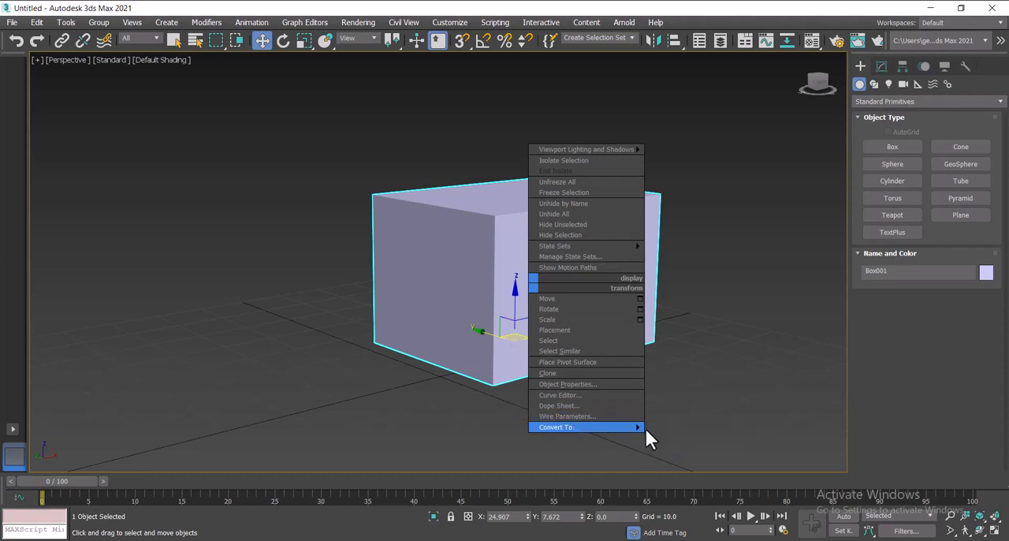
Step: Convert the box to an editable poly and delete its front and top polygons
left_click(665, 446)
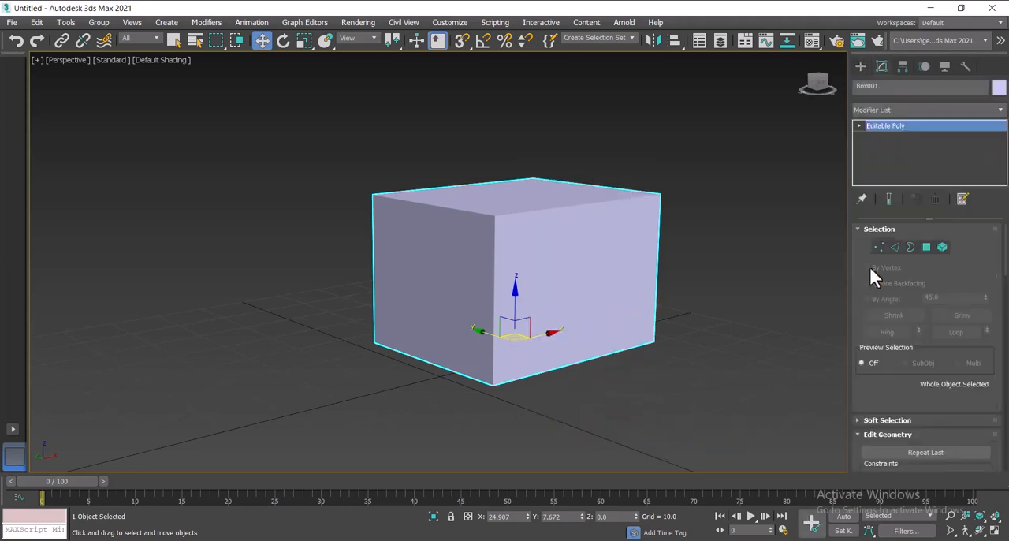
left_click(927, 246)
left_click(536, 264)
key("Delete")
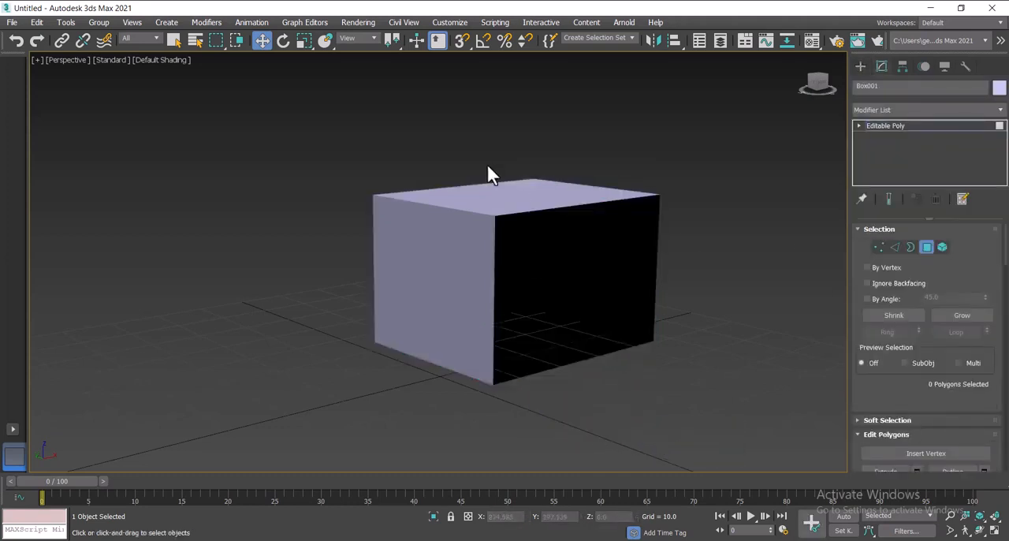
left_click(518, 197)
key("Delete")
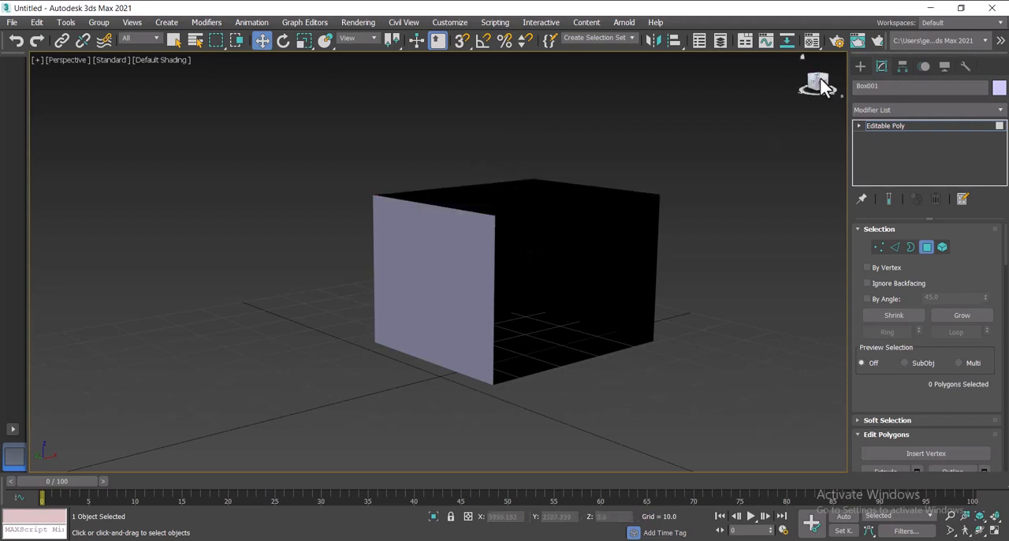
Step: Add a TurboSmooth modifier to the open box, with an Edit Poly modifier above it
left_click(882, 109)
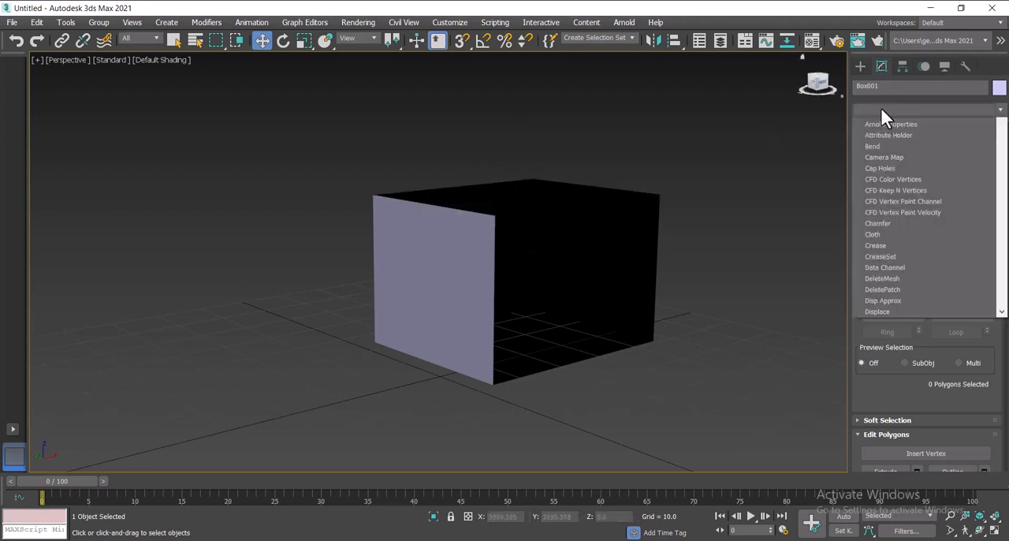
type("tu")
key("Return")
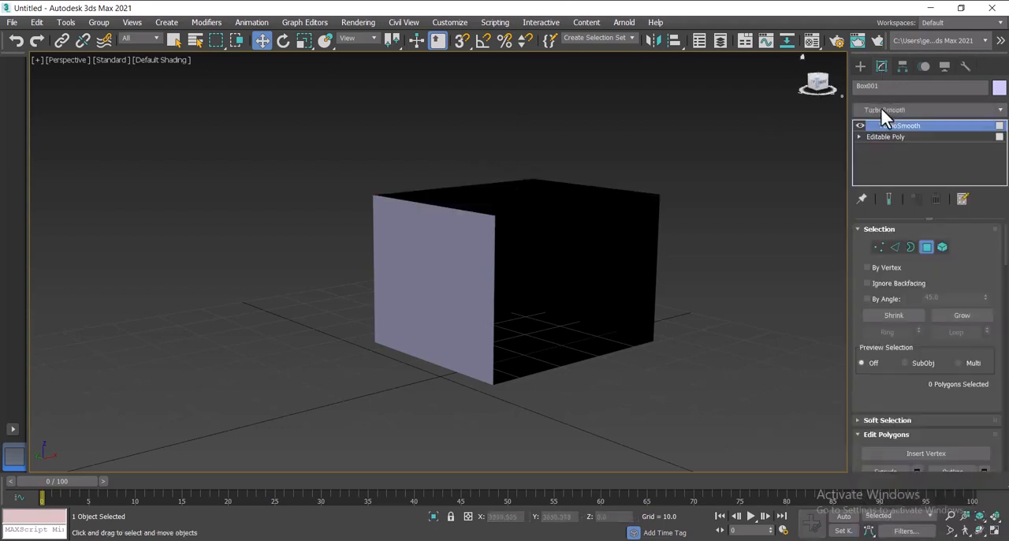
left_click(887, 108)
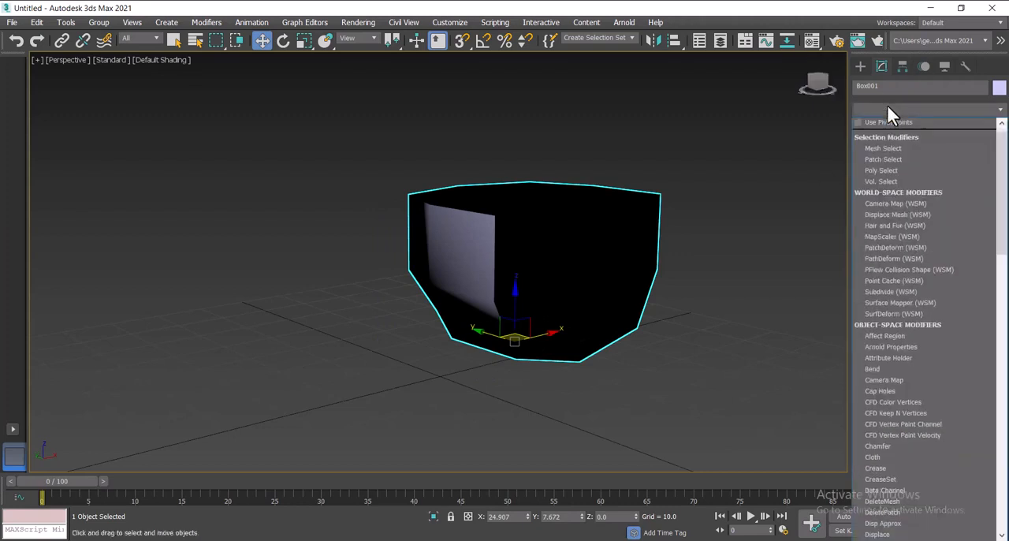
type("esh")
left_click(885, 154)
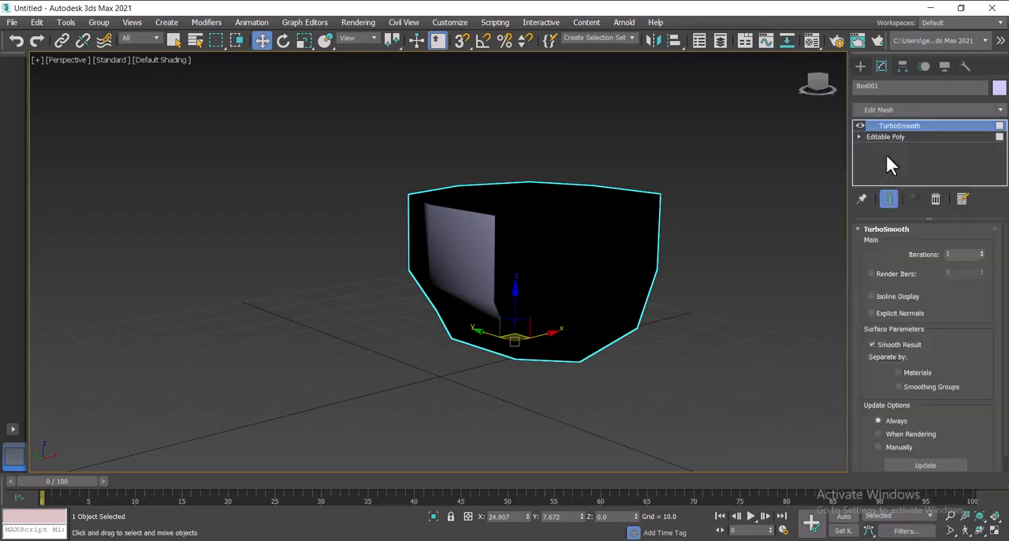
Step: Select the four bottom polygons in the Edit Poly modifier and flatten them with Make Planar
middle_click_drag(482, 252, 424, 268, "alt")
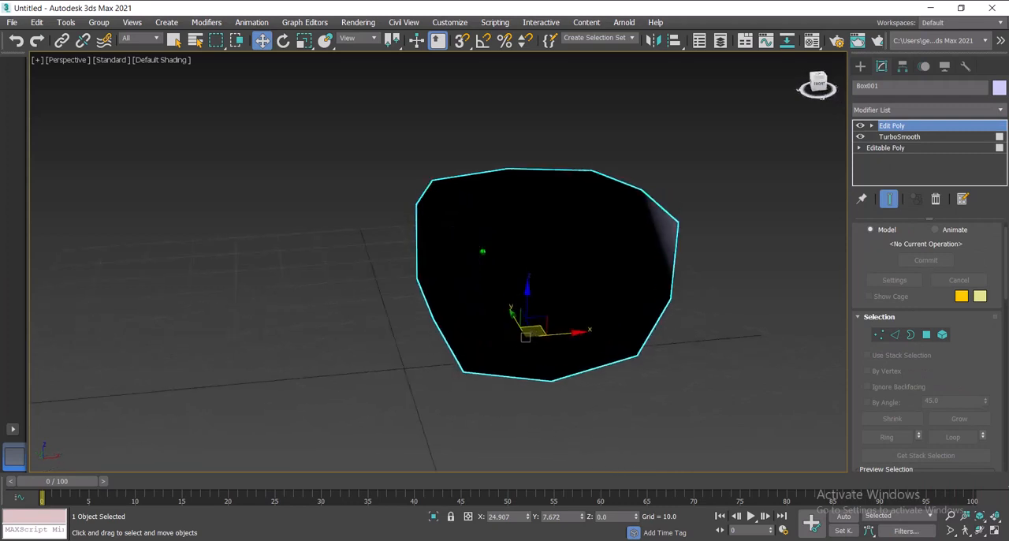
left_click(924, 334)
left_click(588, 349)
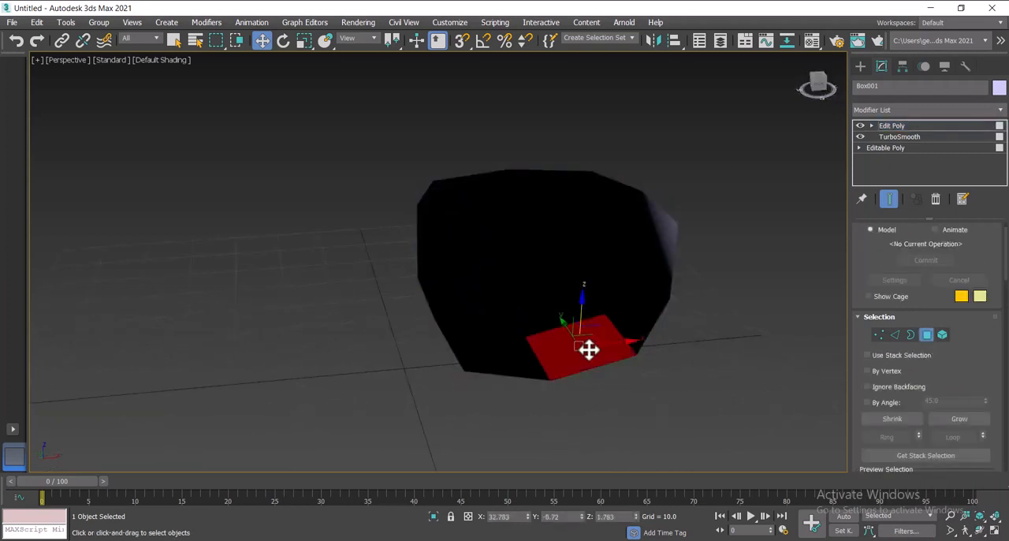
left_click(552, 313, "ctrl")
left_click(510, 326, "ctrl")
left_click(514, 354, "ctrl")
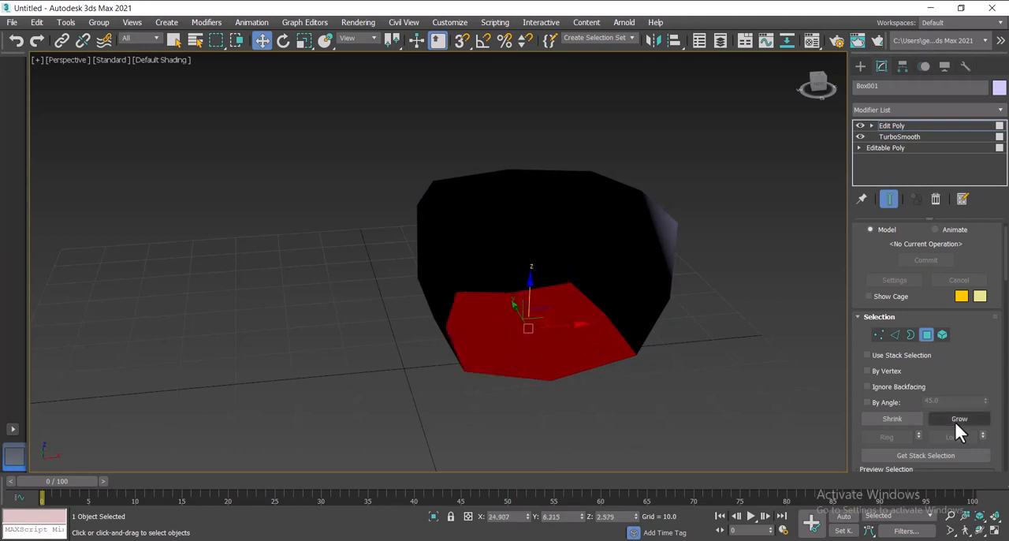
scroll(954, 420, "down", 10)
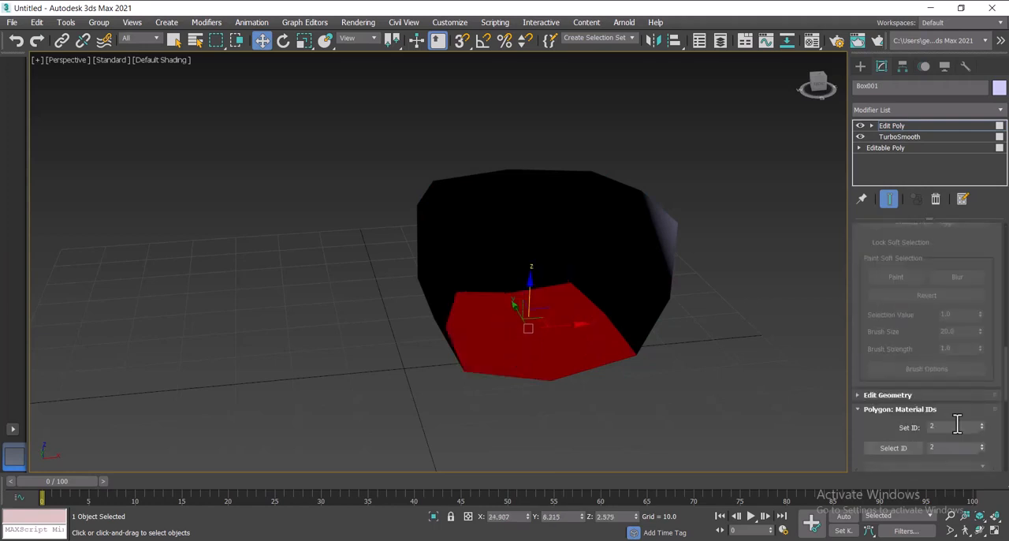
left_click(860, 395)
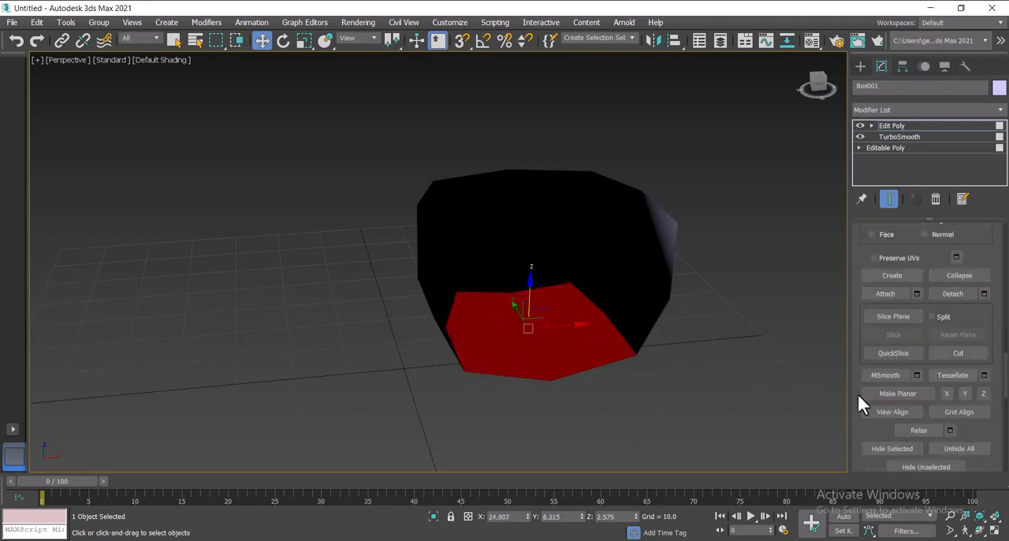
left_click(905, 393)
left_click(905, 394)
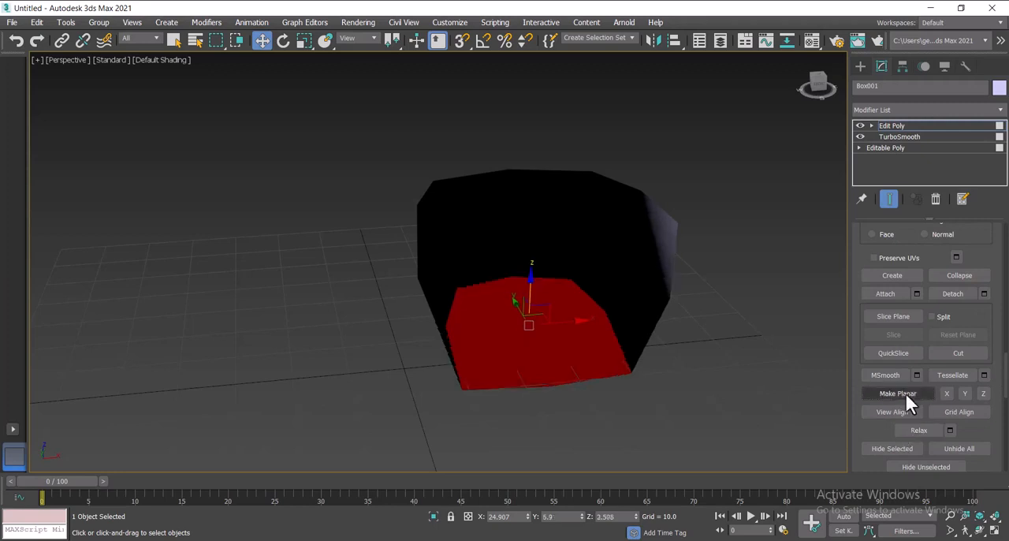
left_click(902, 111)
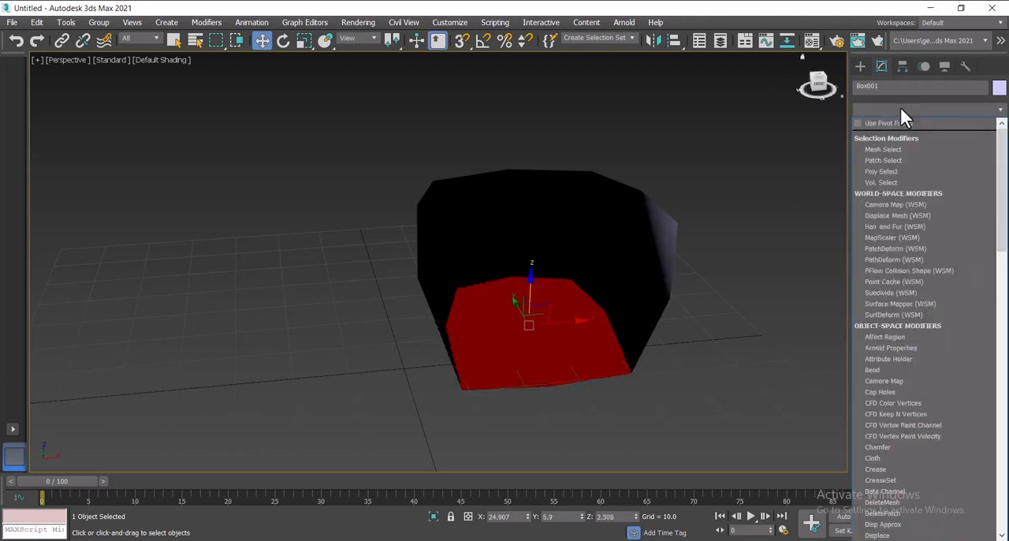
key("u")
key("Return")
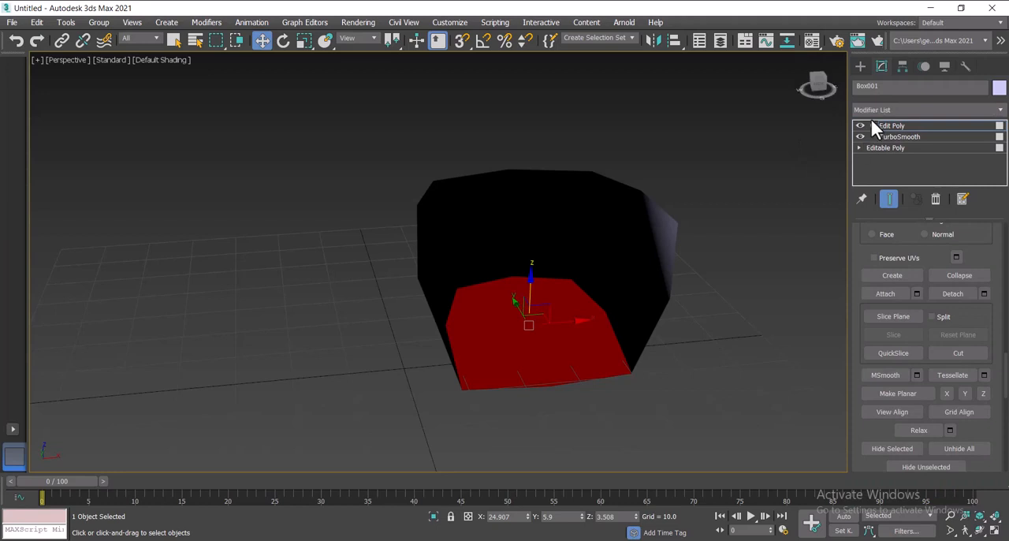
Step: Add a second TurboSmooth modifier above the Edit Poly modifier
left_click(881, 110)
key("t")
key("u")
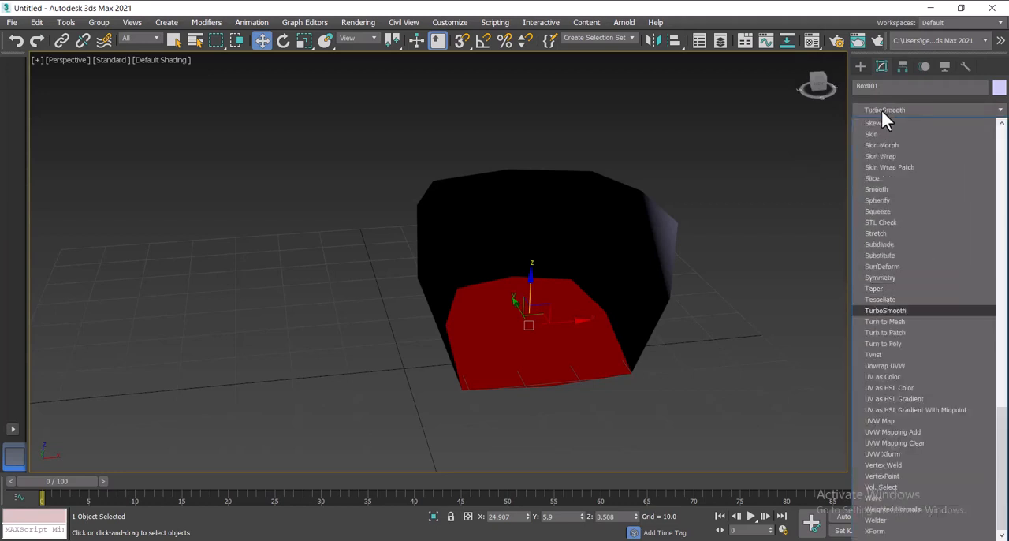
key("Return")
Step: Inspect the smoothed shell from other angles, reselect it and add an FFD 4x4x4 modifier
mouse_move(820, 82)
left_mouse_down()
mouse_move(788, 73)
mouse_move(821, 67)
mouse_move(852, 84)
mouse_move(815, 90)
left_mouse_up()
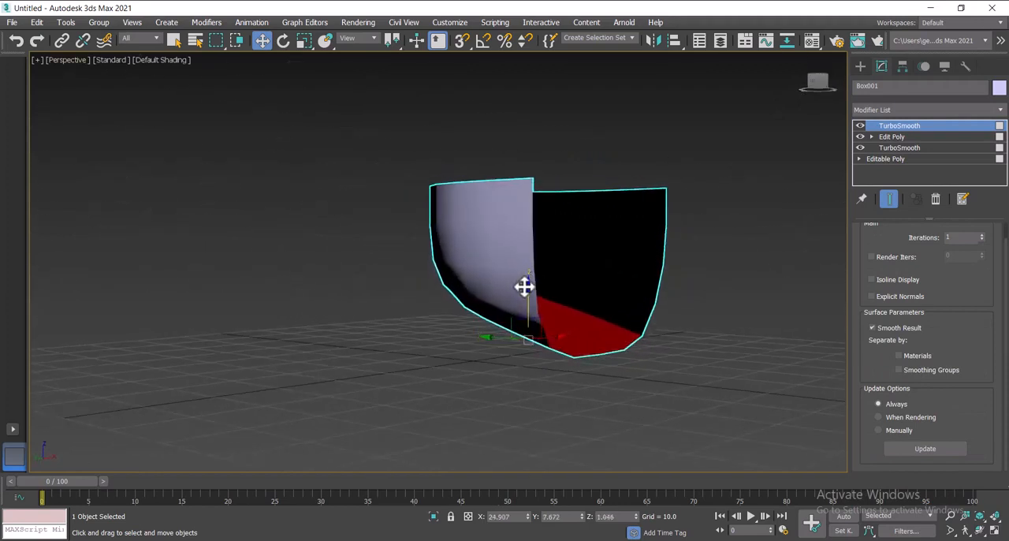
left_click(817, 83)
left_click(787, 284)
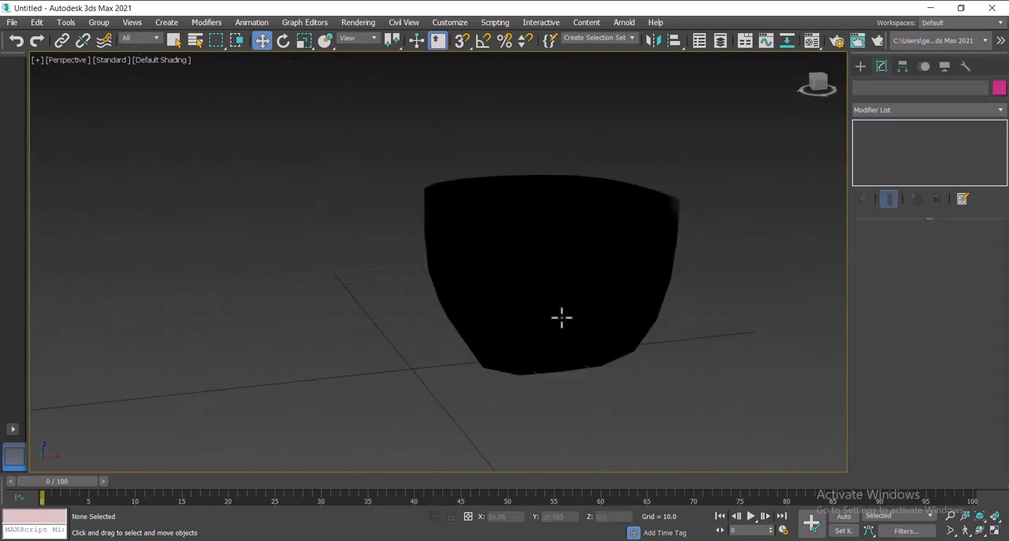
left_click(672, 229)
left_click(896, 107)
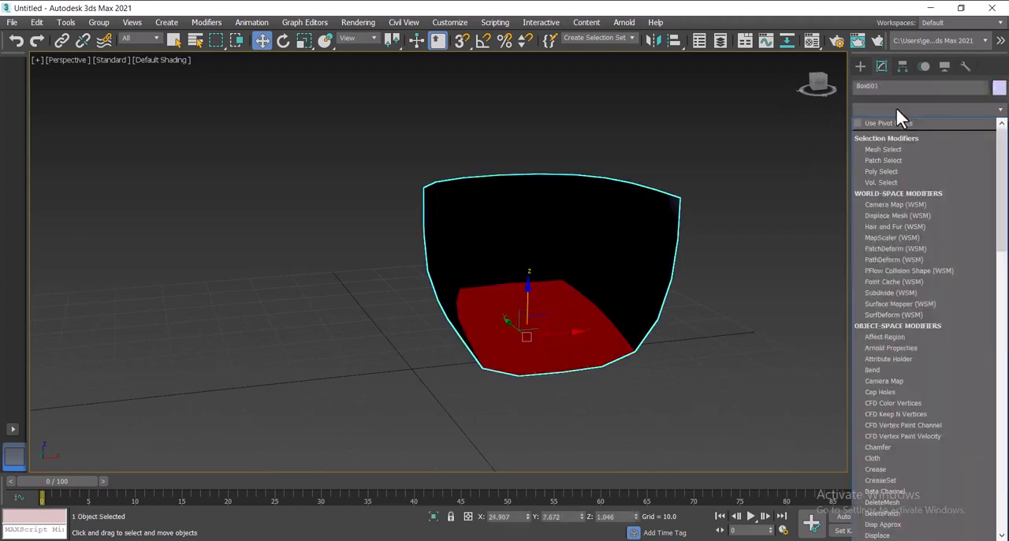
key("f")
left_click(895, 145)
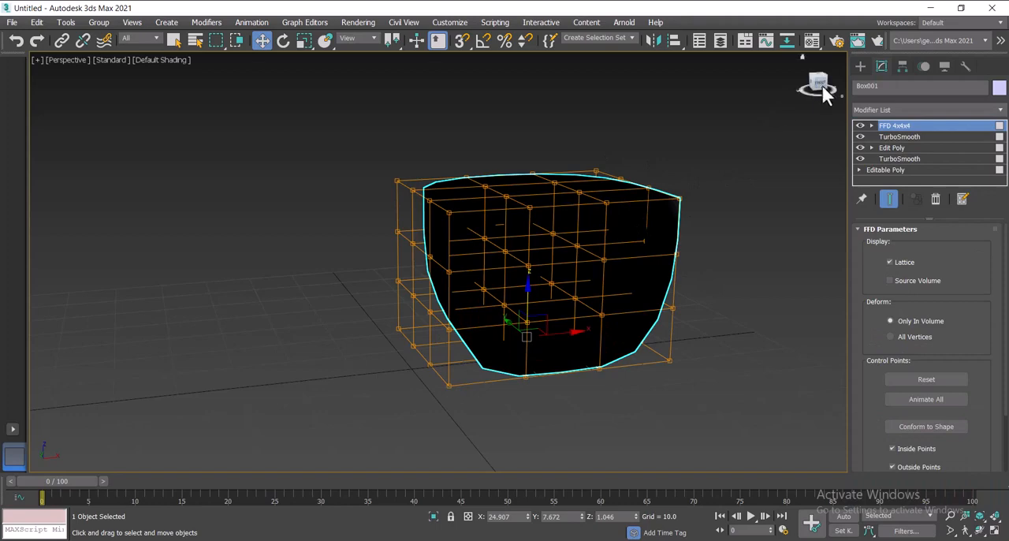
Step: In side view, select the FFD control points of the upper front part and lower them by about 8 units
mouse_move(820, 85)
left_mouse_down()
mouse_move(734, 102)
mouse_move(733, 75)
left_mouse_up()
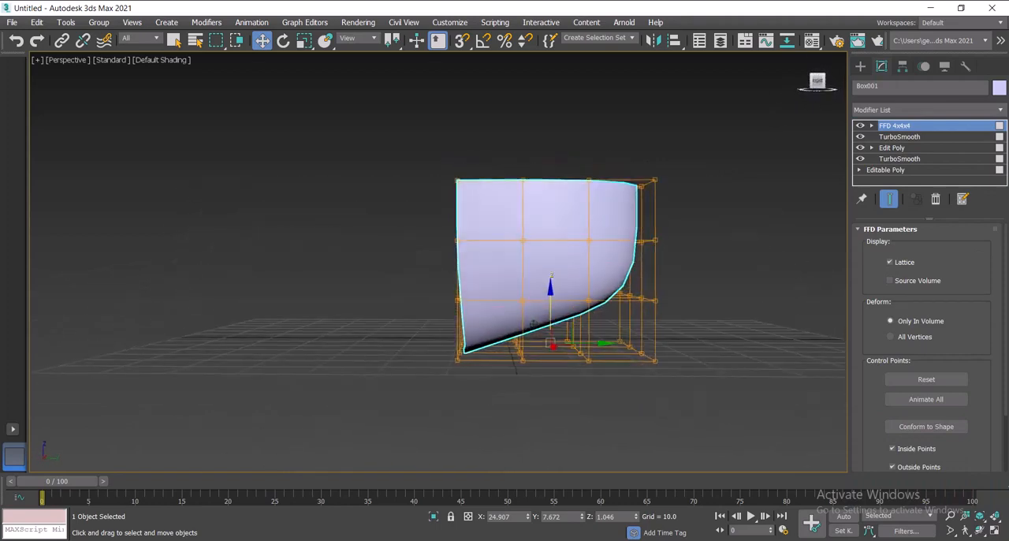
left_click_drag(426, 154, 546, 269)
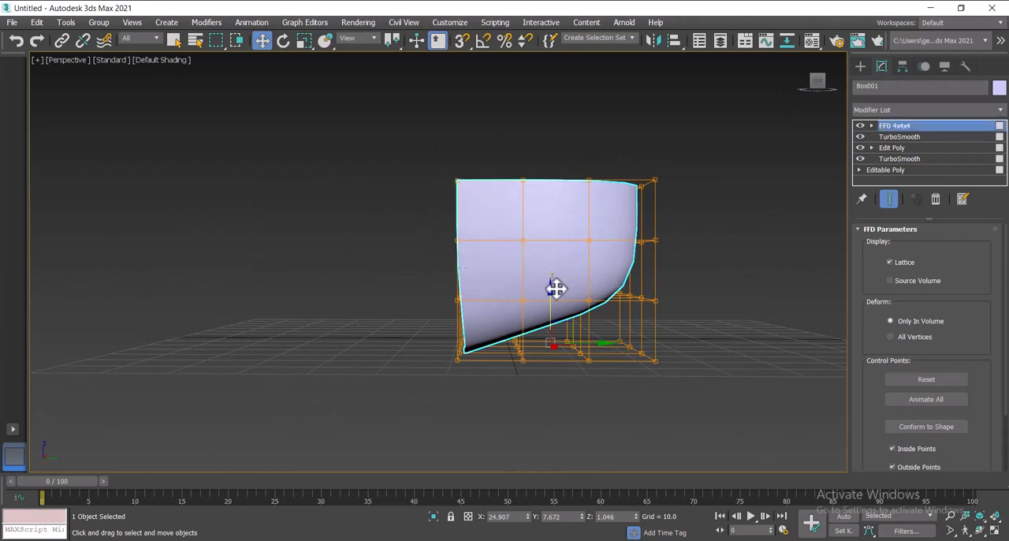
left_click(871, 125)
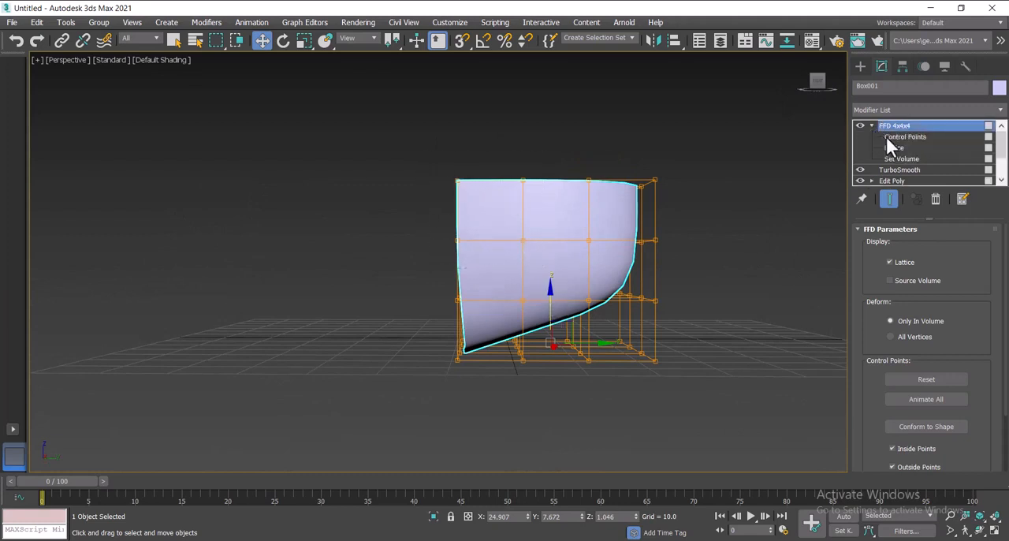
left_click(889, 137)
left_click_drag(418, 162, 552, 286)
left_click(488, 149)
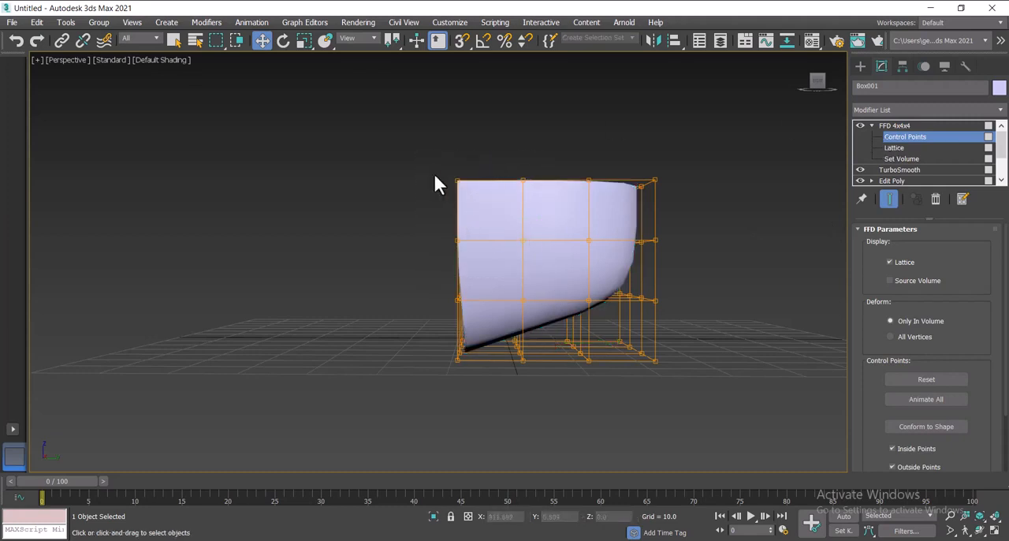
left_click_drag(434, 180, 570, 286)
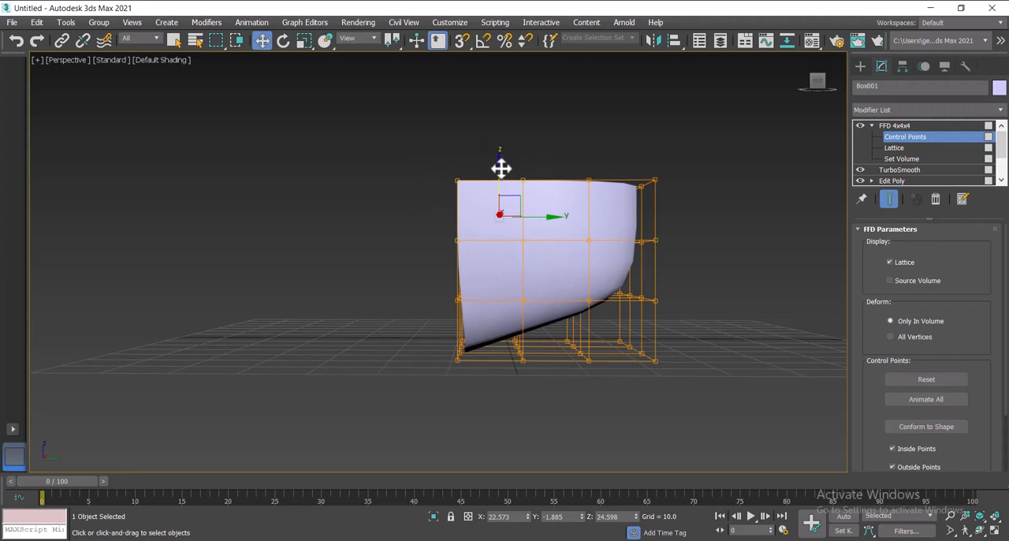
left_click_drag(500, 167, 491, 194)
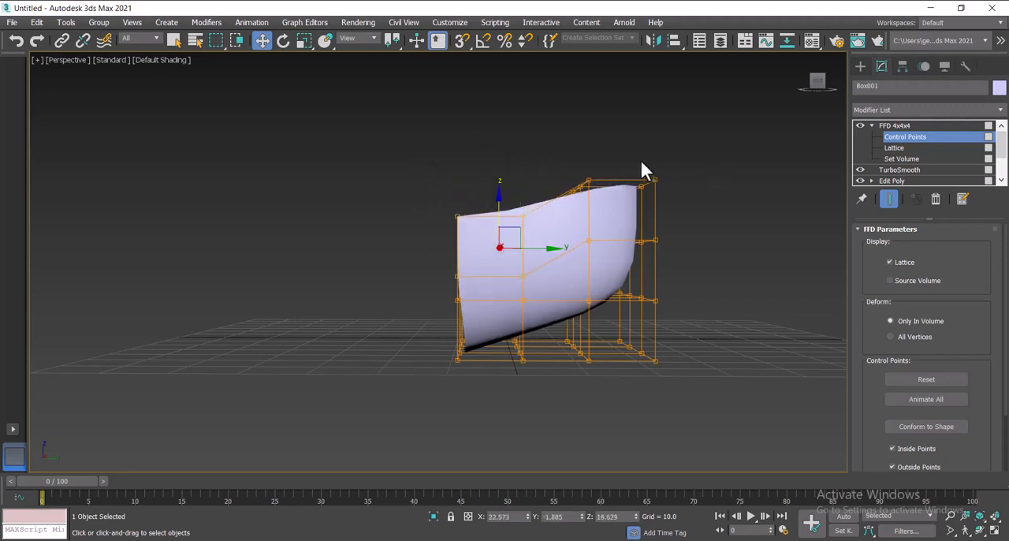
Step: Raise the top rear lattice points to about Z 33.8 and lower the top front ones to about Z 21.4
left_click_drag(685, 214, 669, 196)
left_click_drag(642, 146, 638, 119)
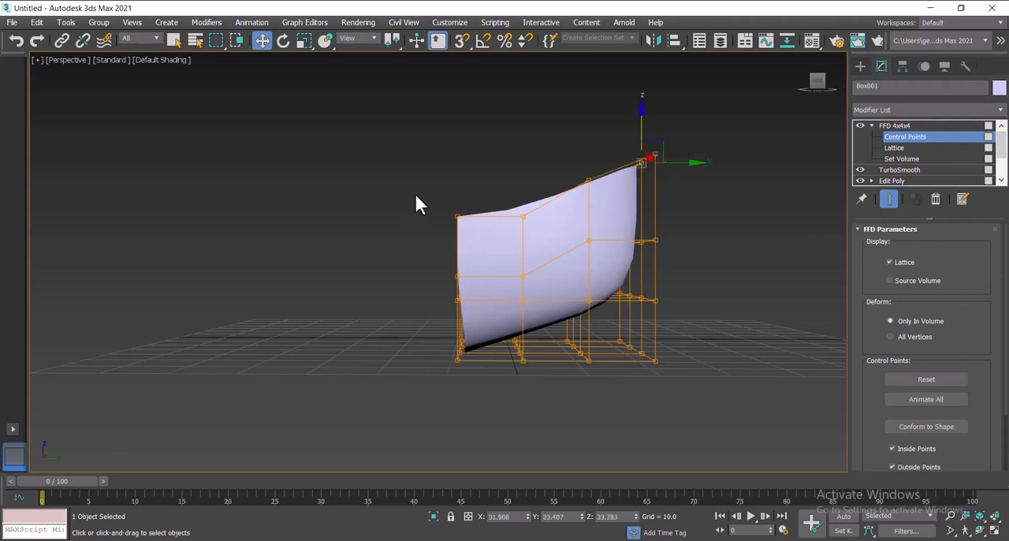
left_click_drag(473, 244, 473, 243)
left_click_drag(460, 184, 458, 209)
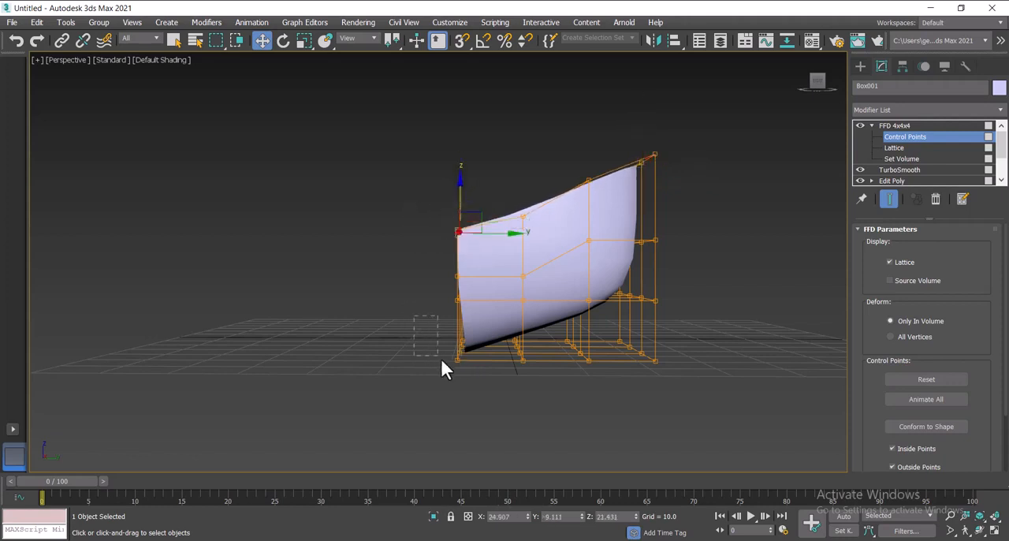
Step: Raise the bottom front lattice points to about Z 1.9 and move them outward to about Y -10.5
left_click_drag(484, 403, 484, 402)
mouse_move(459, 303)
left_mouse_down()
mouse_move(457, 288)
mouse_move(448, 291)
left_mouse_up()
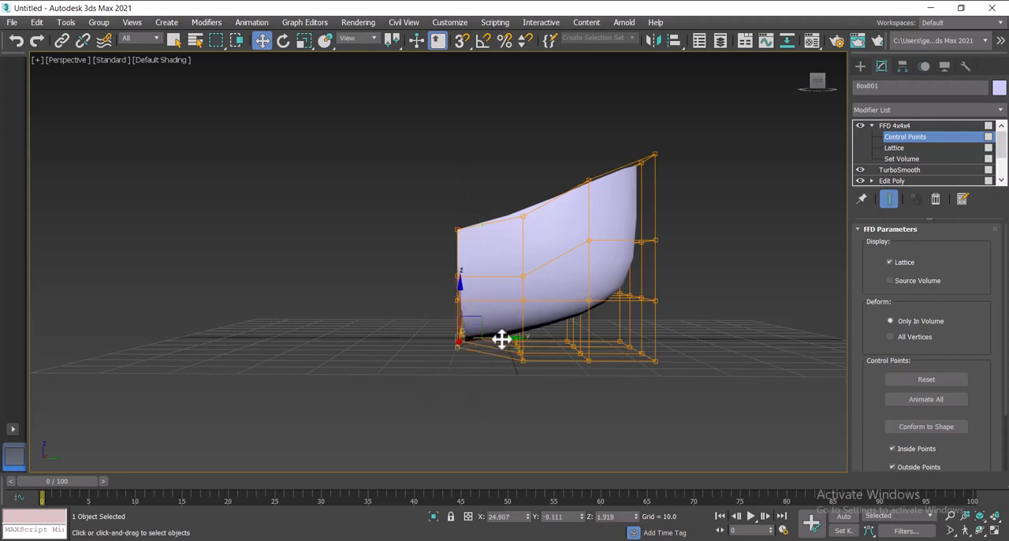
left_click_drag(502, 340, 487, 340)
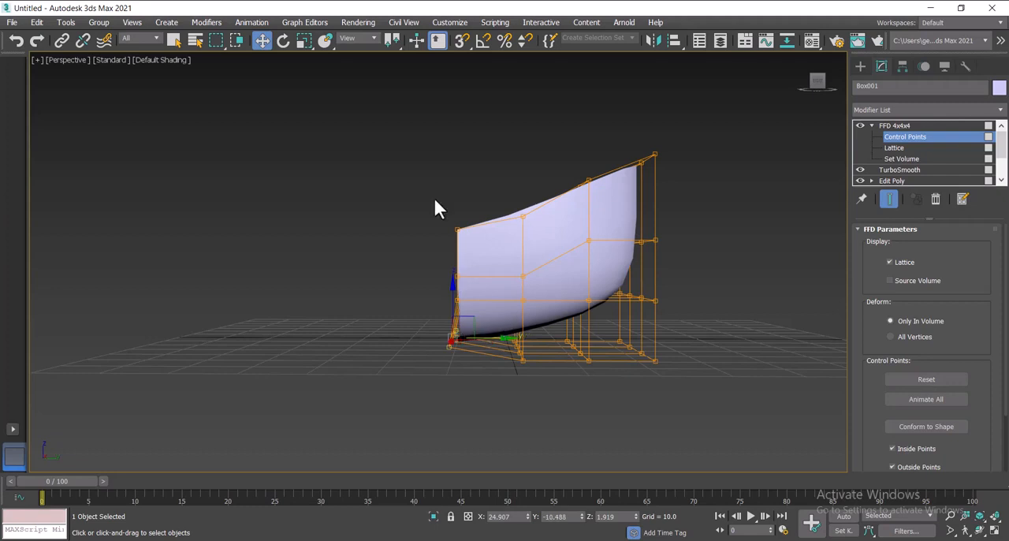
Step: Refine the rim's slope by slightly lowering the top front and second-from-rear lattice points and raising the top rear ones to about Z 34.8
left_click_drag(466, 245, 468, 247)
left_click_drag(460, 173, 459, 183)
left_click(651, 167)
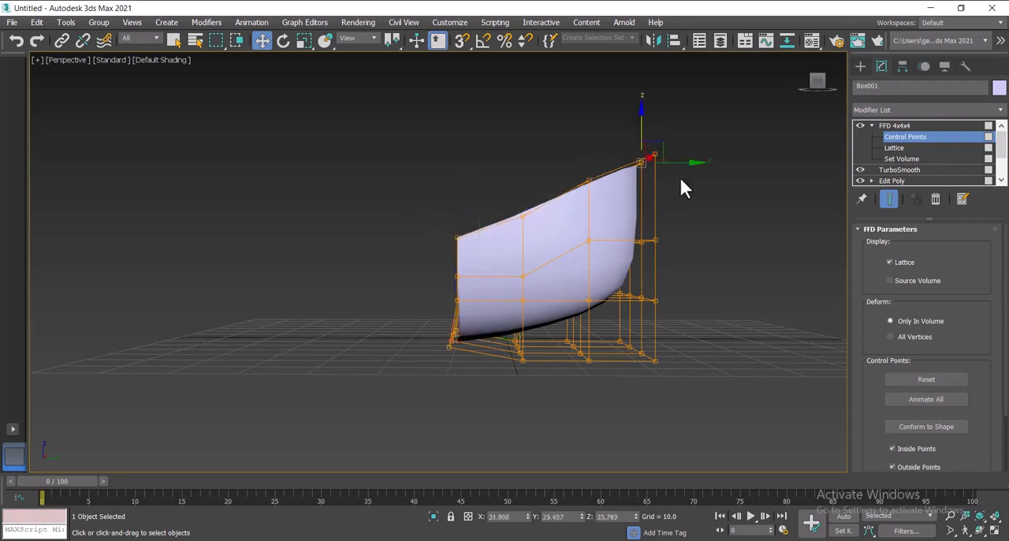
left_click_drag(642, 123, 640, 114)
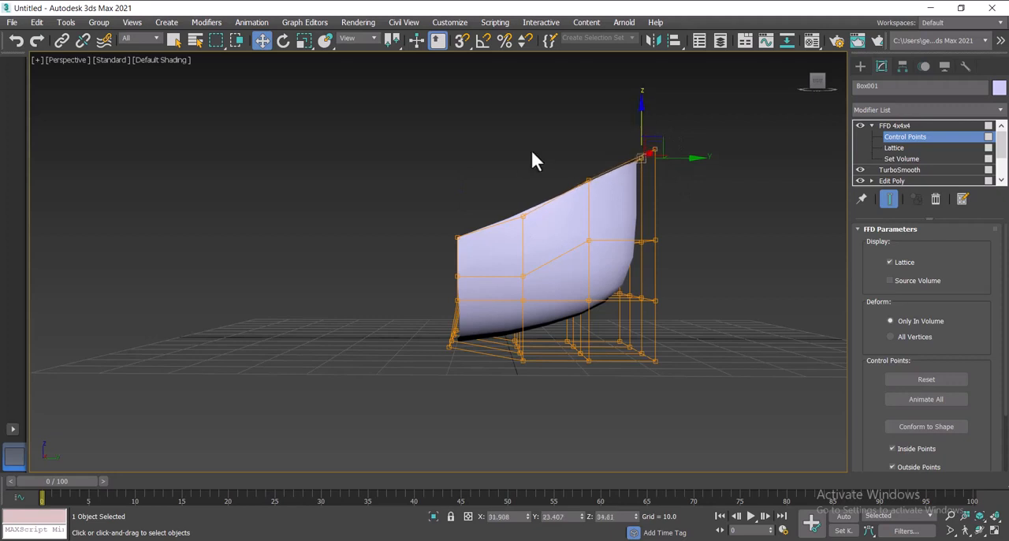
left_click_drag(597, 200, 597, 200)
left_click_drag(580, 148, 580, 159)
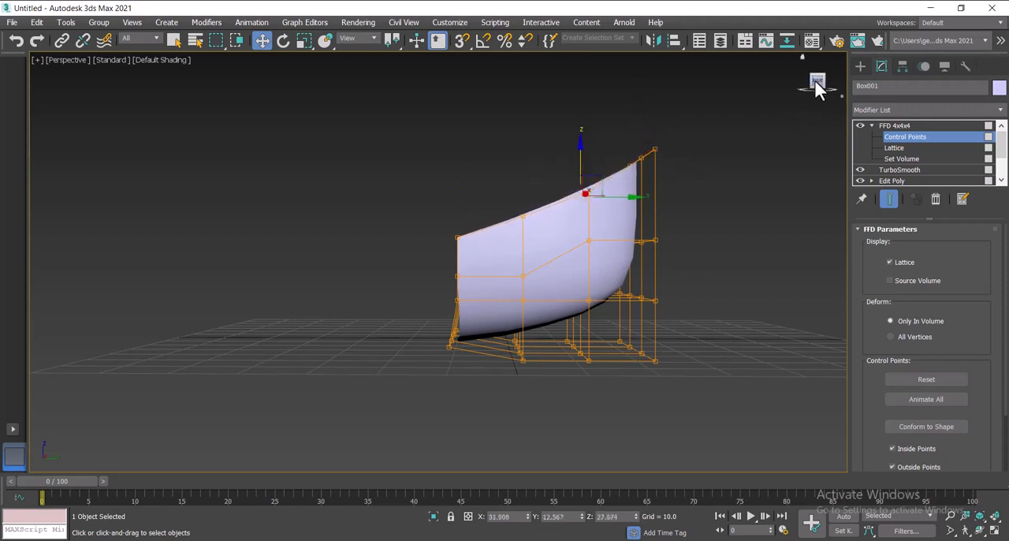
Step: Apply a Shell modifier above the FFD 4x4x4 and set its segments to 3
mouse_move(816, 82)
left_mouse_down()
mouse_move(873, 102)
mouse_move(915, 82)
mouse_move(938, 87)
mouse_move(894, 103)
mouse_move(858, 88)
mouse_move(859, 98)
left_mouse_up()
left_click(888, 109)
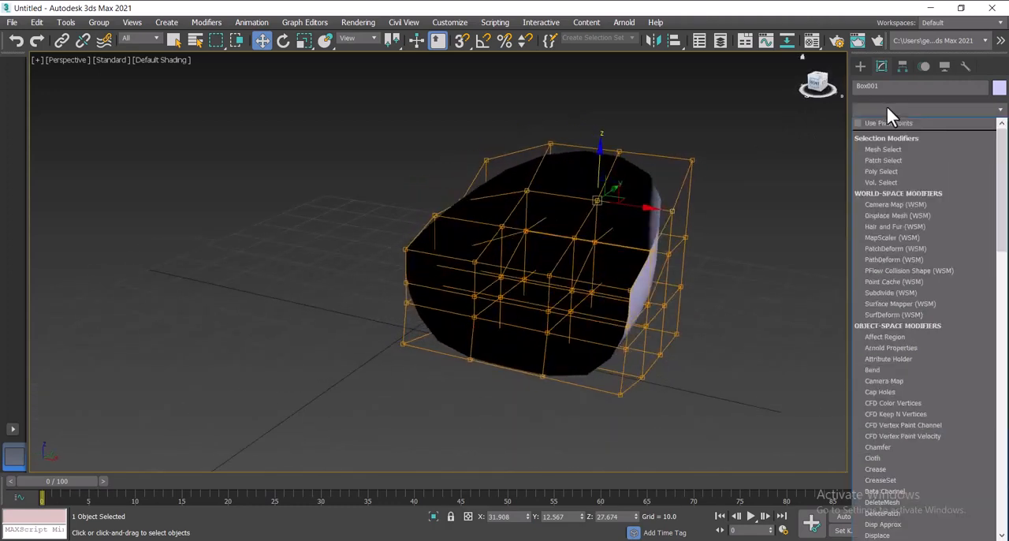
key("s")
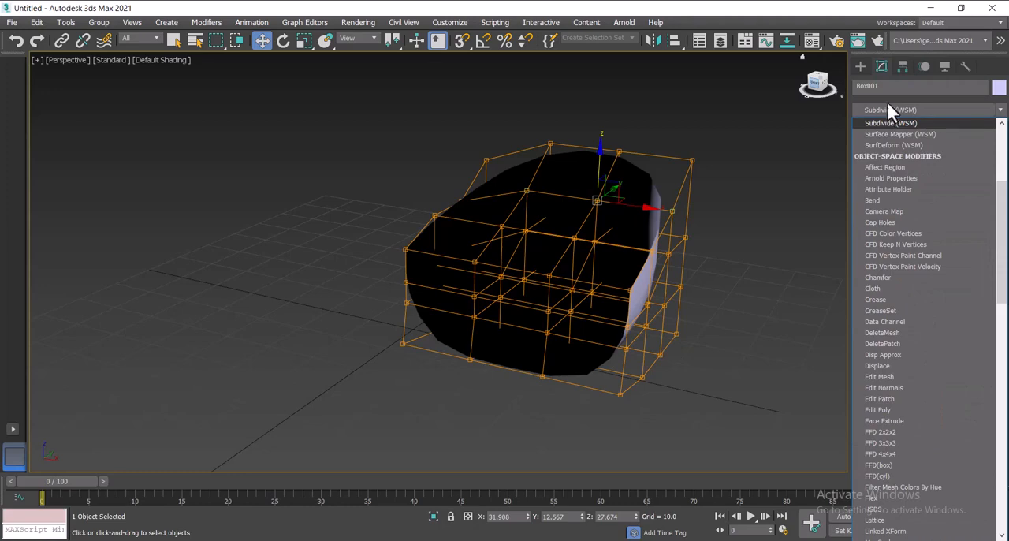
left_click(893, 72)
left_click(899, 111)
left_click(898, 111)
left_click(897, 110)
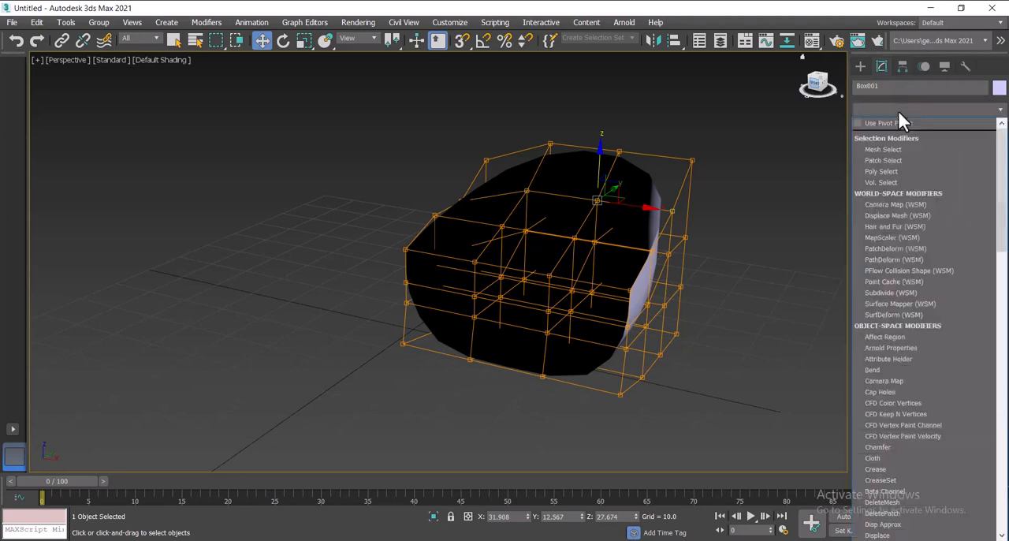
type("sh")
key("Return")
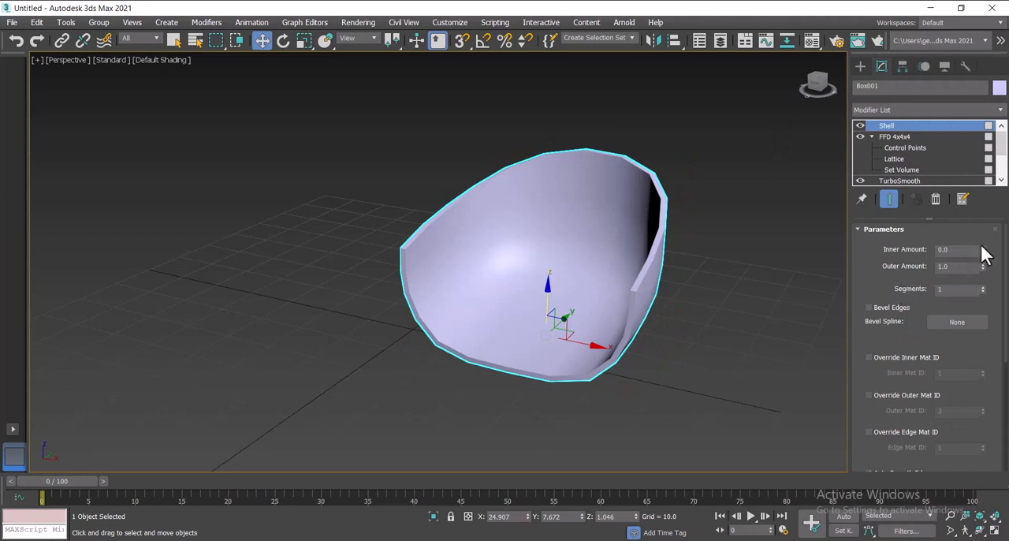
left_click(983, 286)
Step: Add an Edit Poly modifier above the Shell
left_click(883, 109)
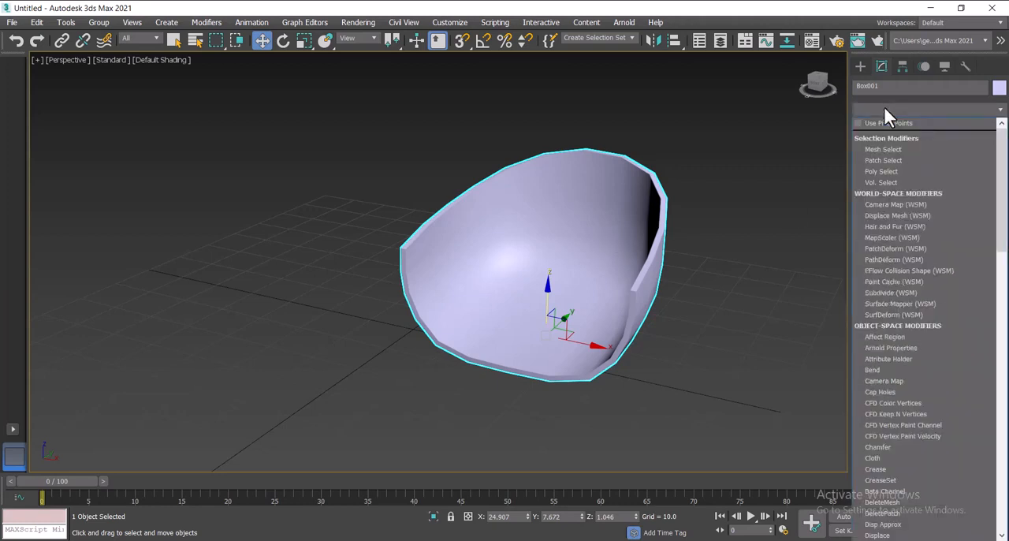
type("eo")
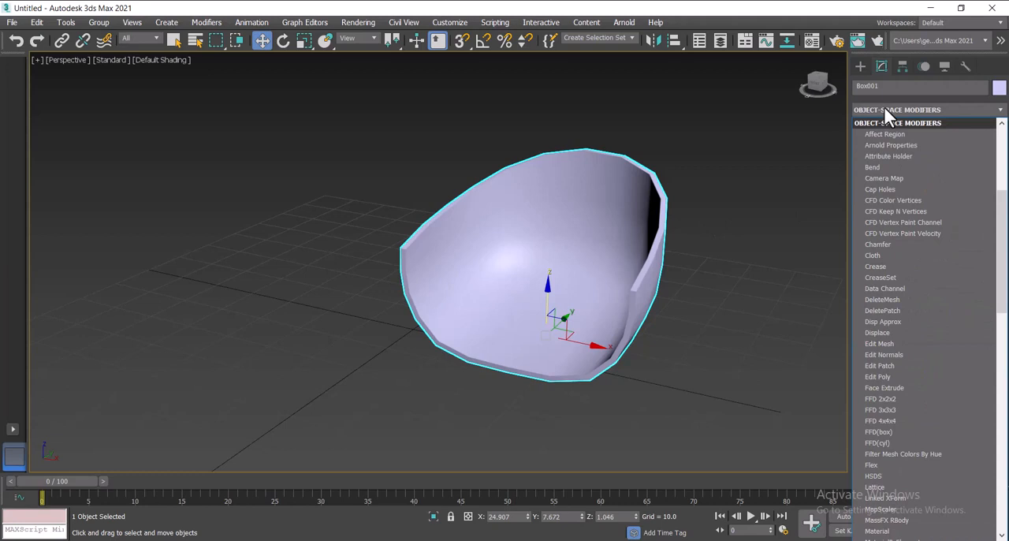
left_click(884, 109)
left_click(893, 108)
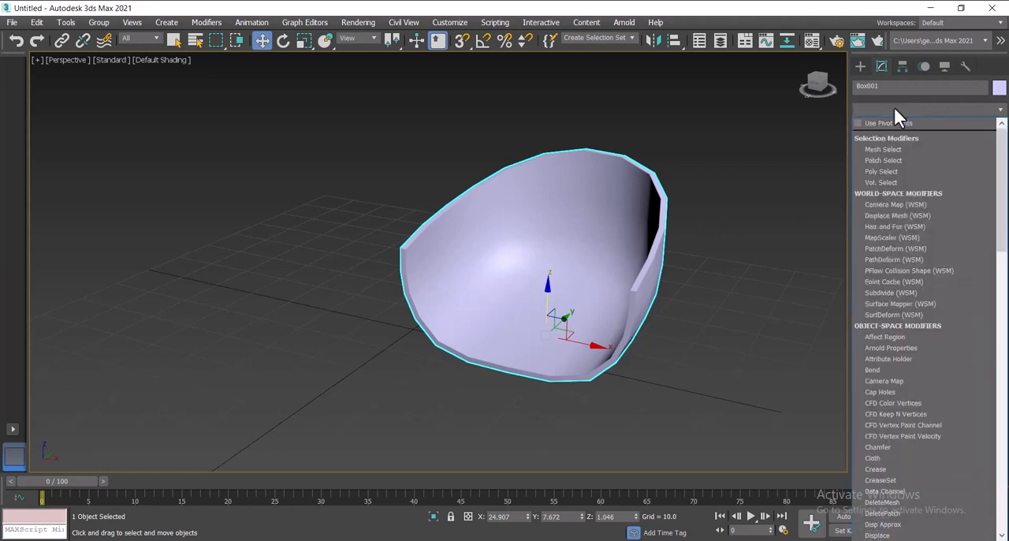
key("e")
left_click(891, 156)
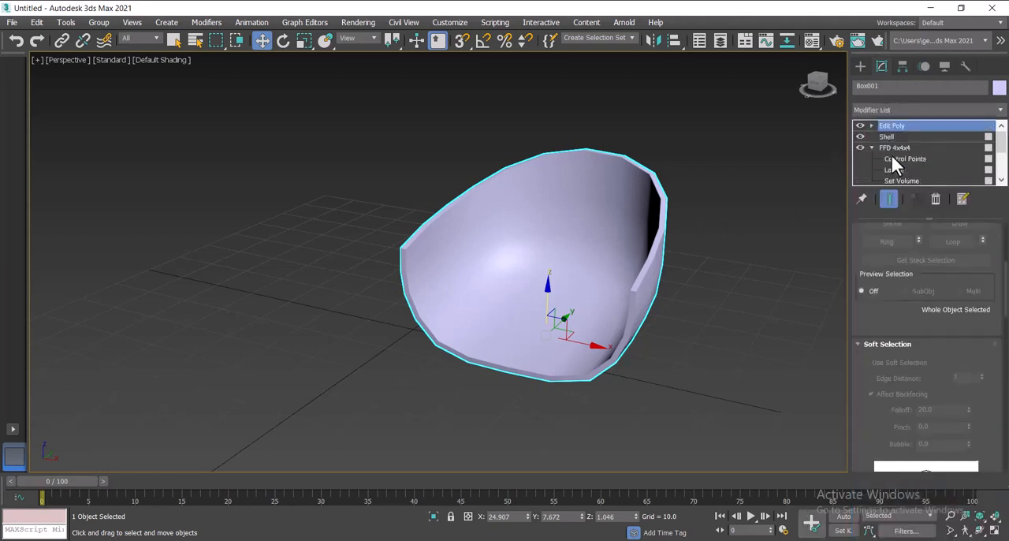
Step: Display the viewport in wireframe and select the full edge loop running along the middle of the shell's rim at edge level
left_click(871, 125)
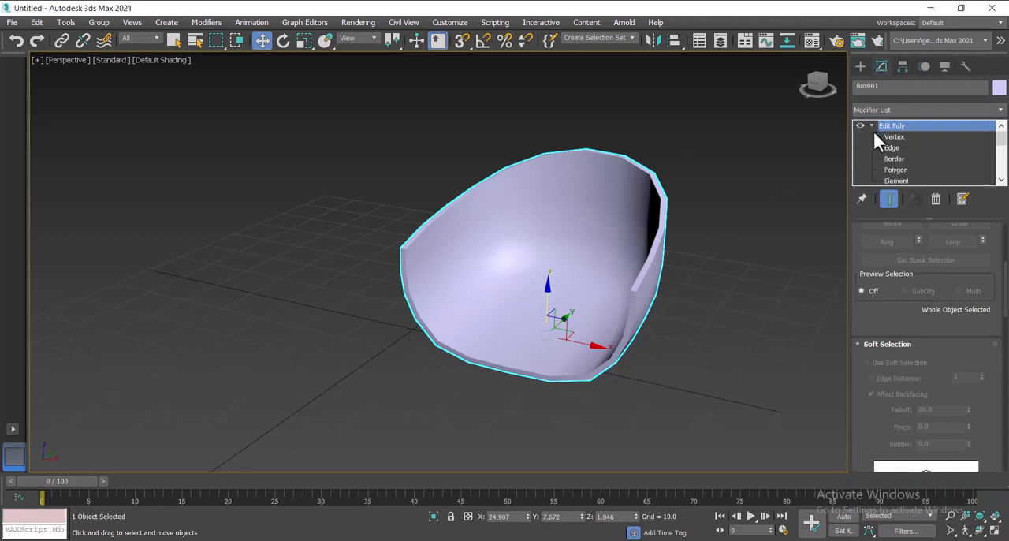
left_click(890, 147)
left_click(634, 288)
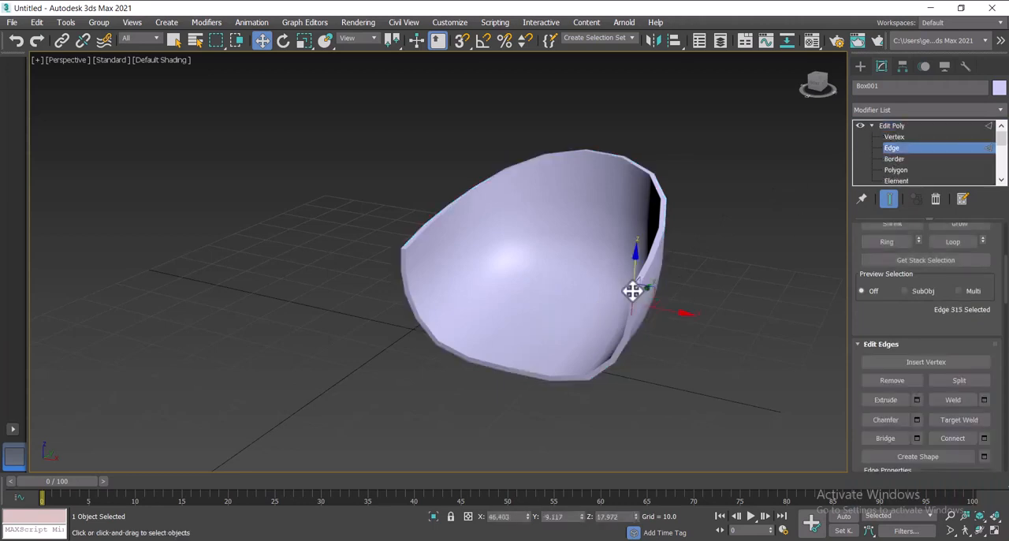
left_click(160, 60)
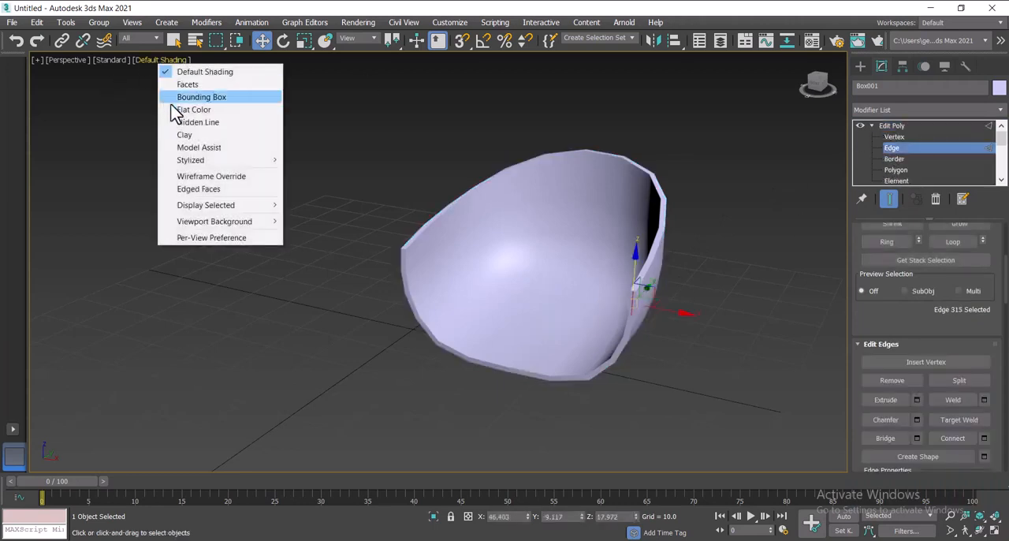
left_click(201, 176)
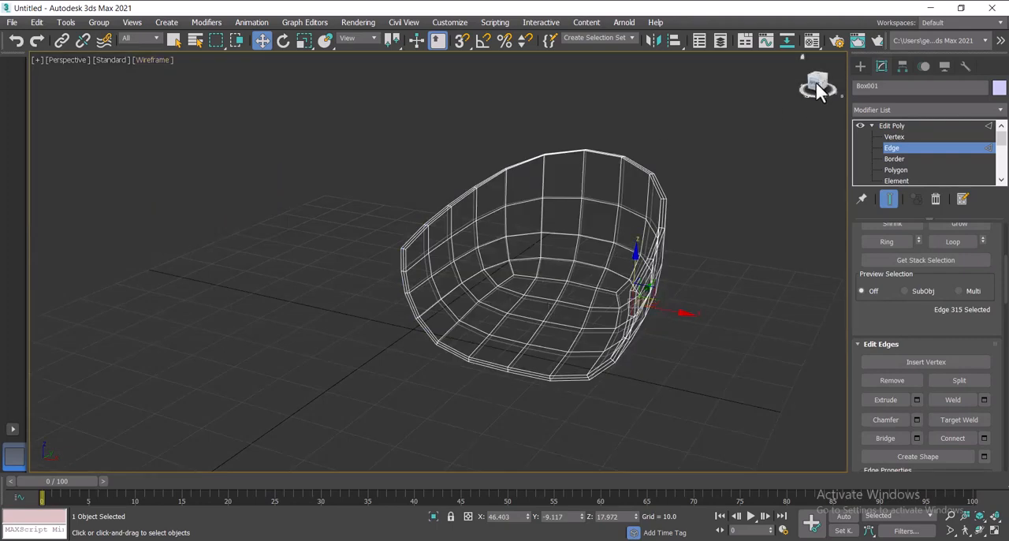
left_click_drag(820, 91, 784, 97)
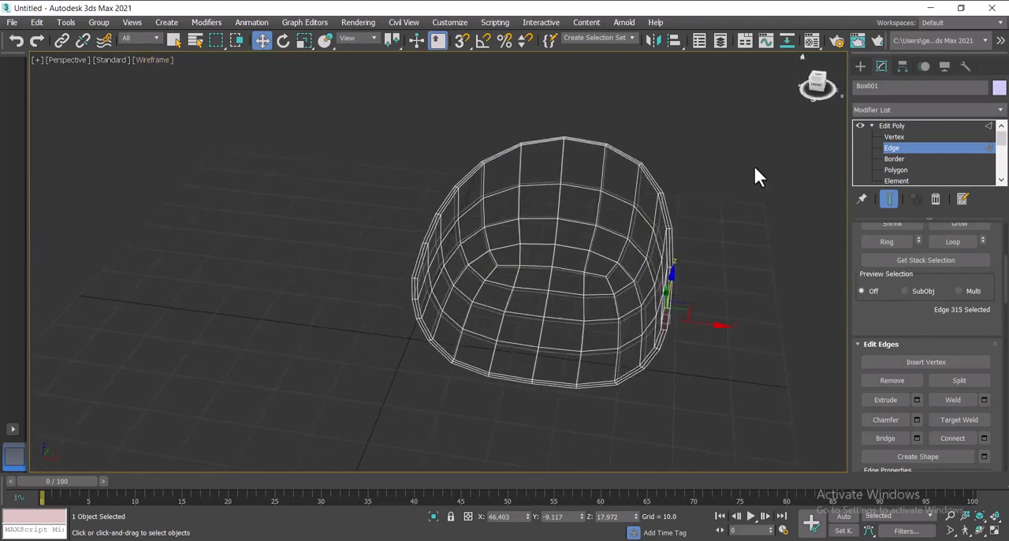
left_click(420, 258)
left_click(953, 242)
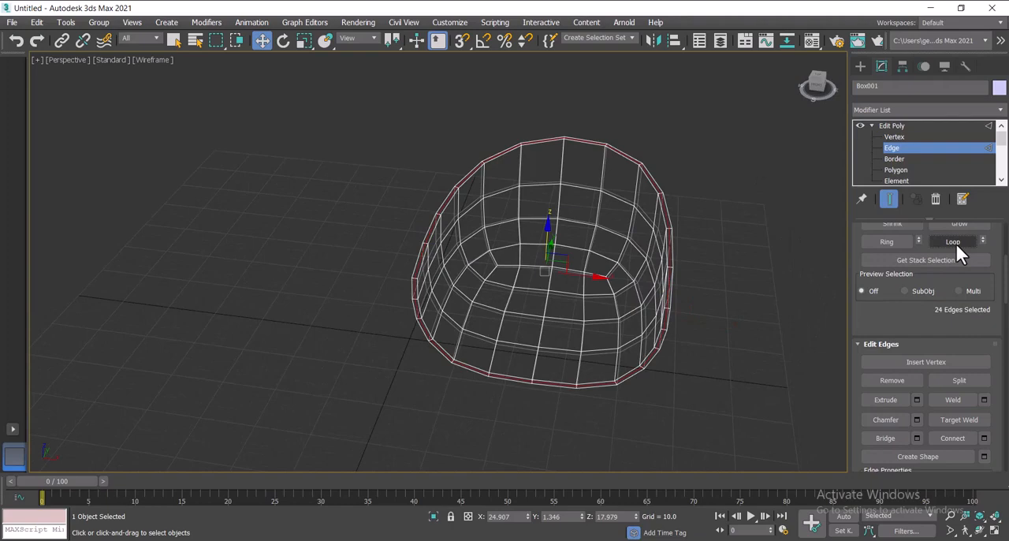
Step: Raise the selected rim loop by about 0.5 units in Z and return the viewport to default shading
left_click_drag(548, 229, 548, 228)
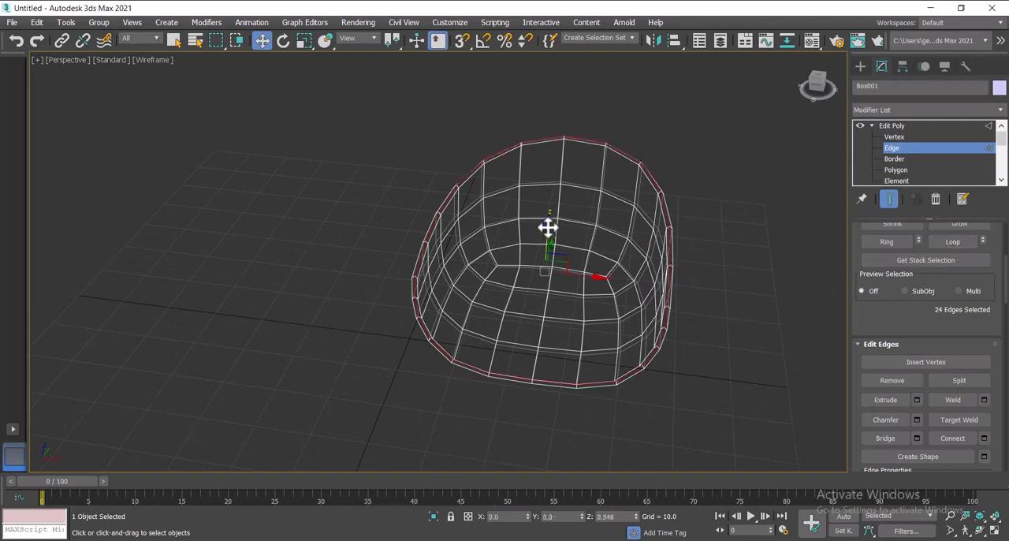
left_click_drag(821, 81, 793, 81)
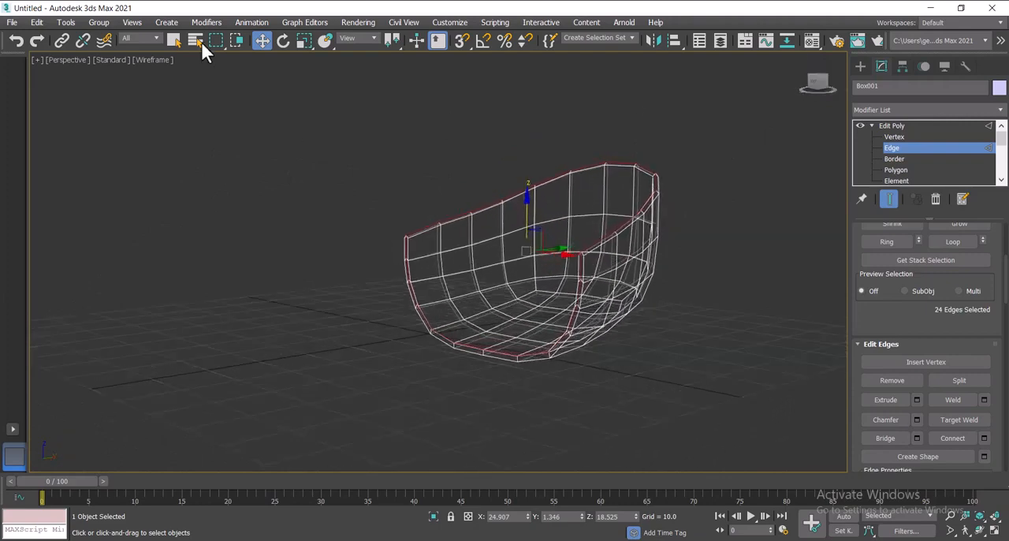
left_click(154, 61)
left_click(206, 70)
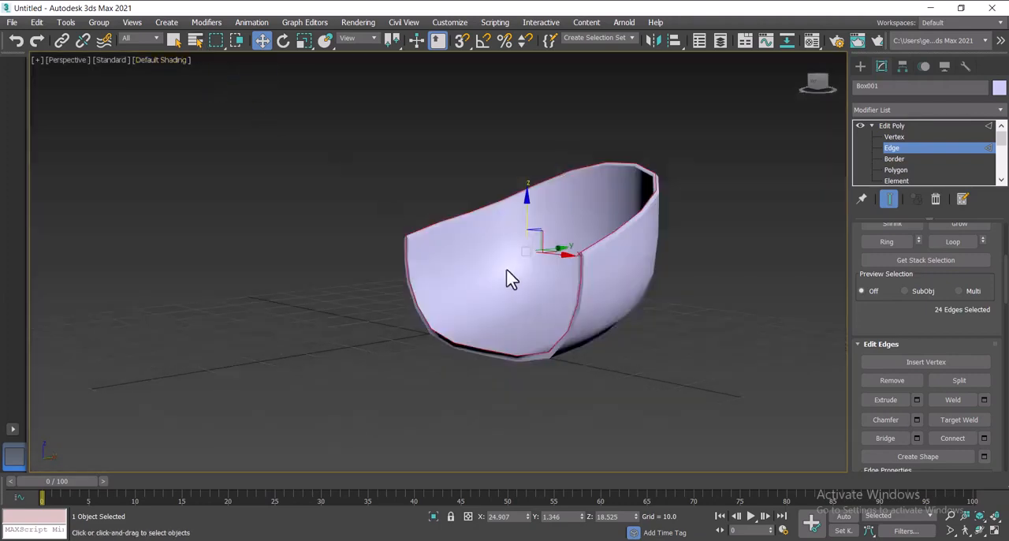
Step: Add a TurboSmooth modifier above the Edit Poly to smooth the thickened shell
left_click(871, 125)
left_click(893, 111)
type("tu")
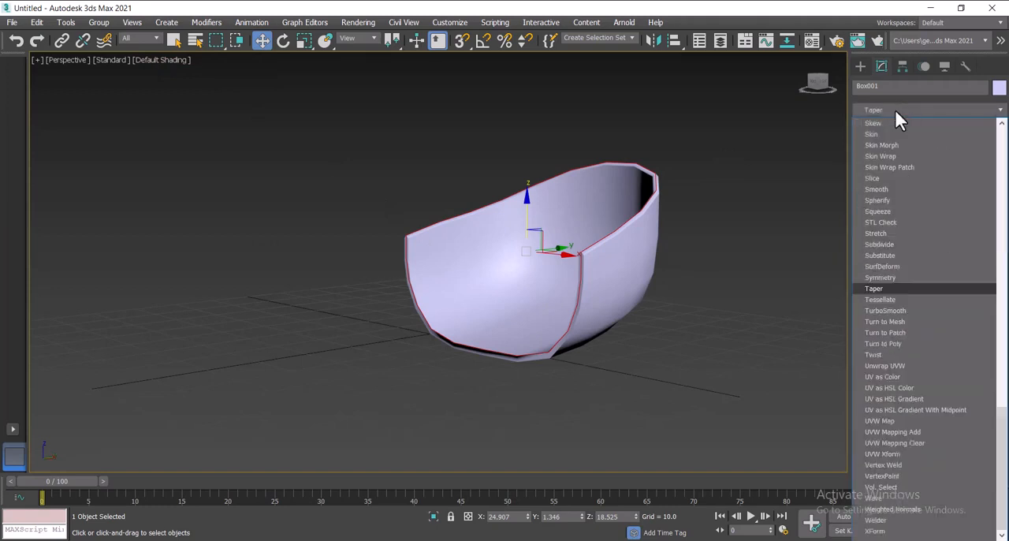
key("Return")
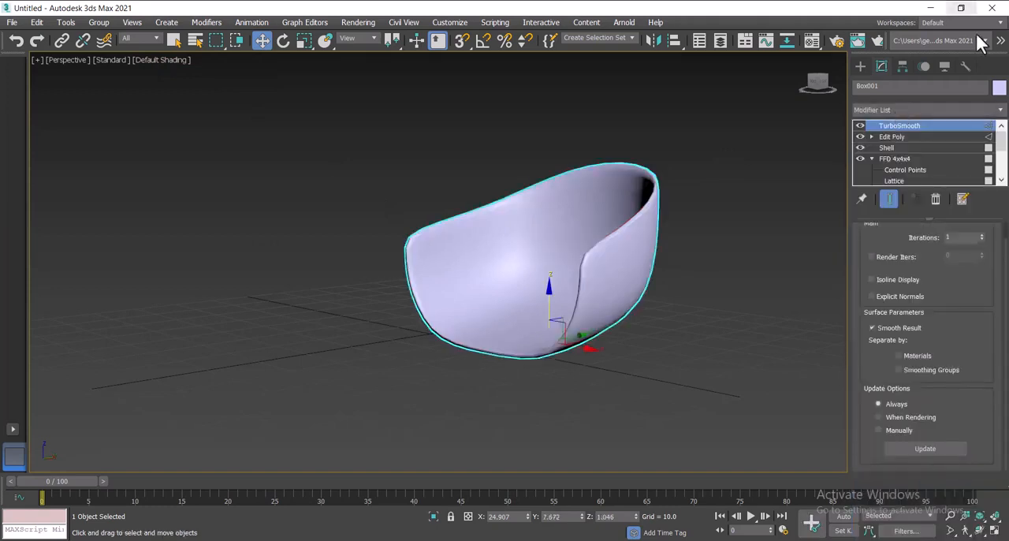
middle_click_drag(554, 250, 517, 278, "alt")
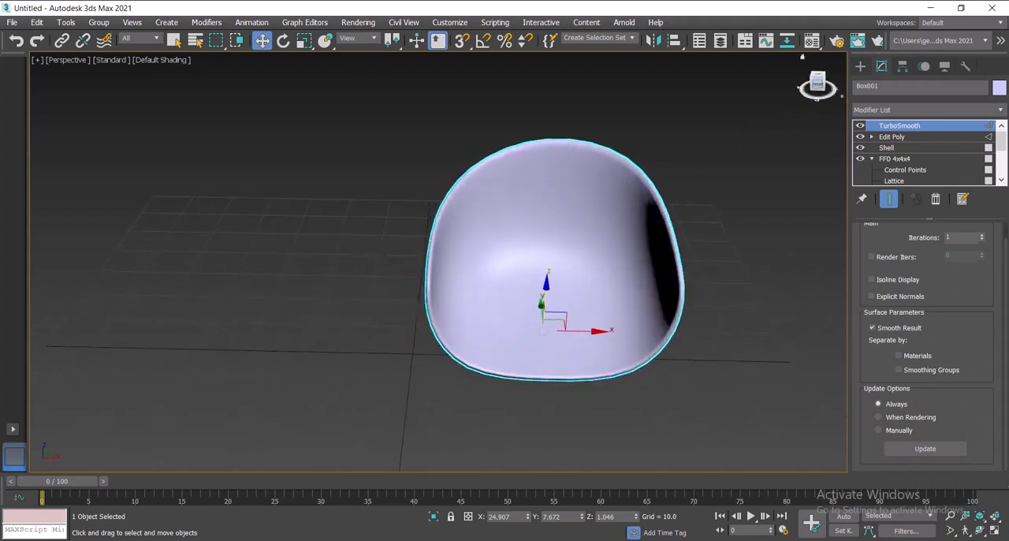
Step: Add another Edit Poly modifier above the TurboSmooth and pick an edge on the shell's rim at edge level
left_click(882, 111)
type("esh")
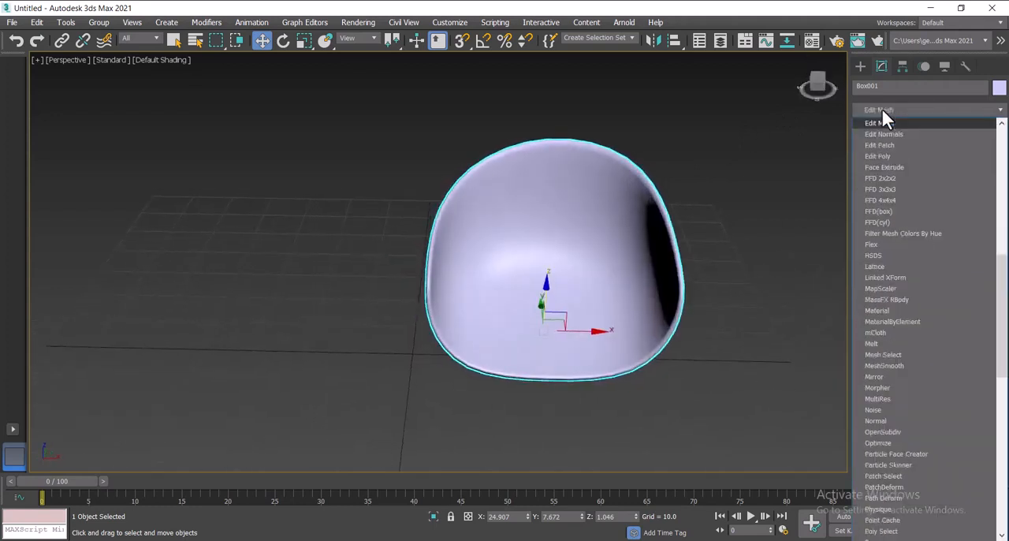
left_click(882, 156)
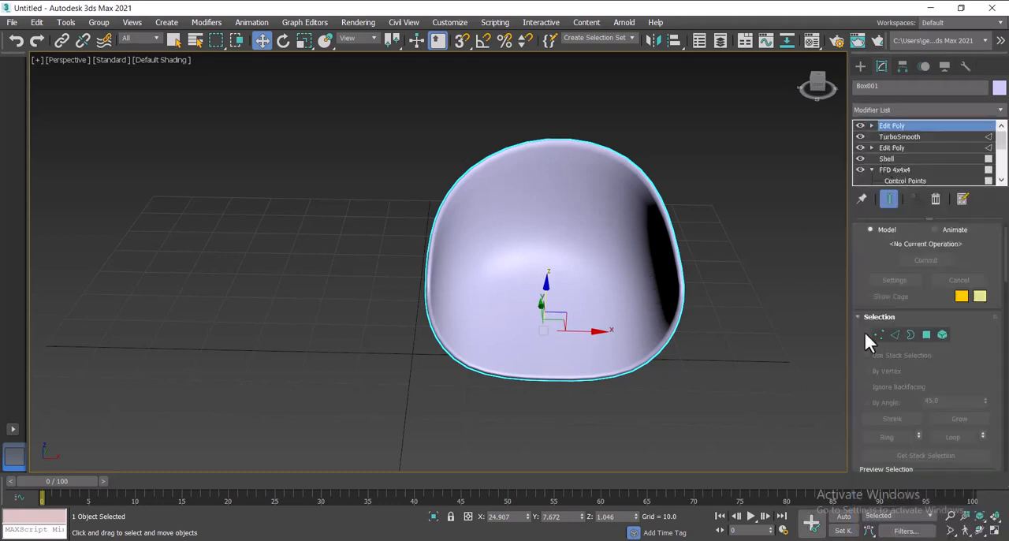
left_click(895, 334)
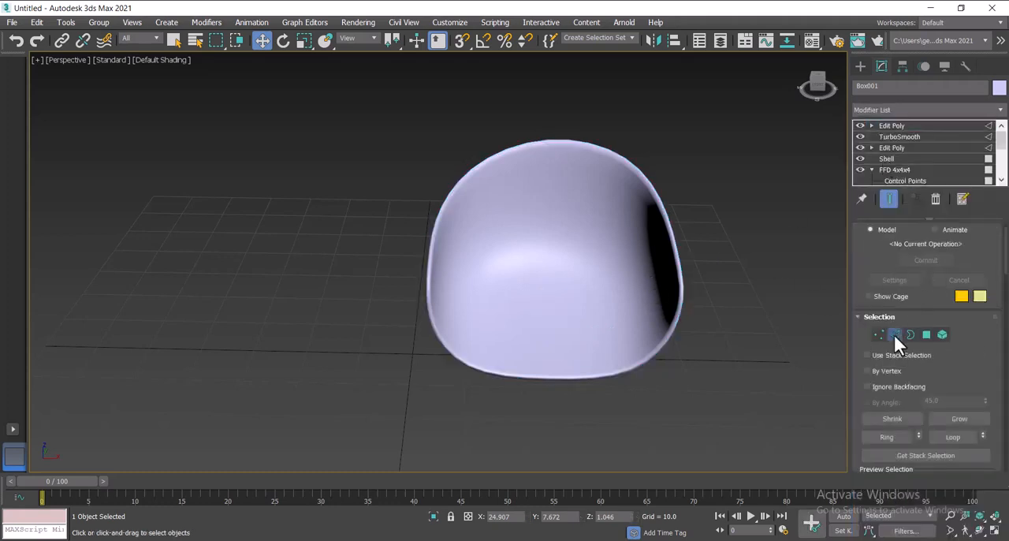
scroll(680, 286, "up", 5)
scroll(675, 286, "down", 4)
left_click(681, 284)
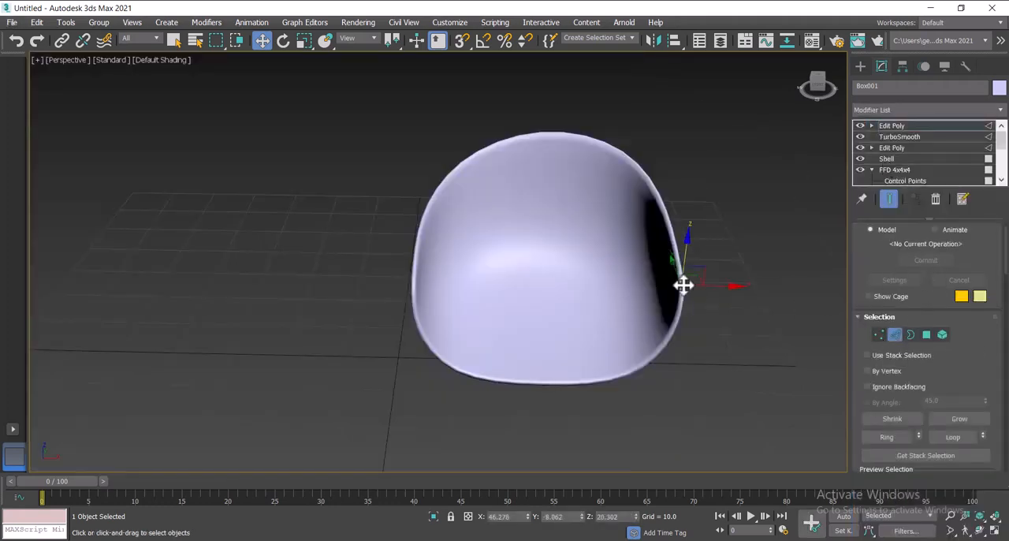
Step: Switch the viewport to wireframe and select a single edge loop along the shell's rim
left_click(160, 60)
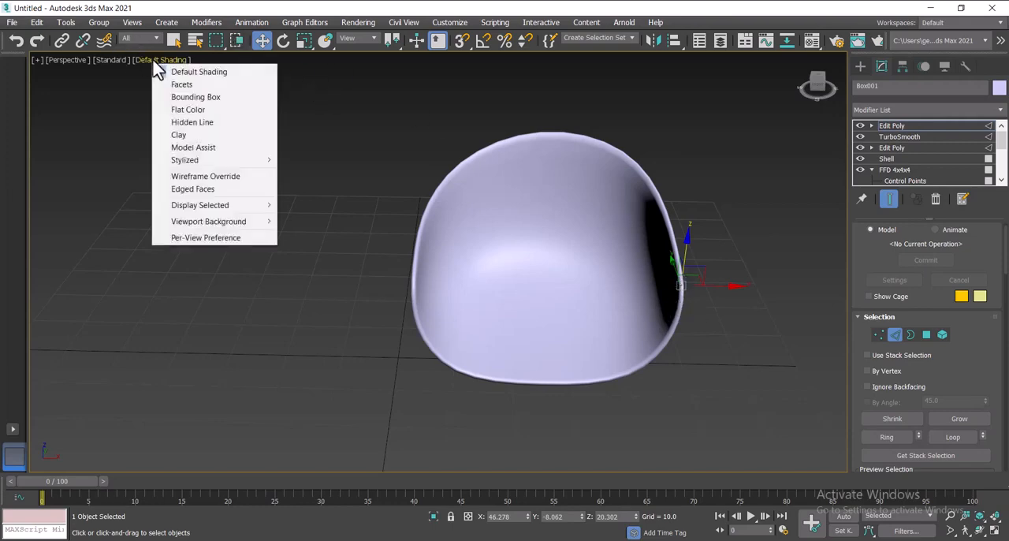
left_click(186, 178)
scroll(416, 249, "up", 5)
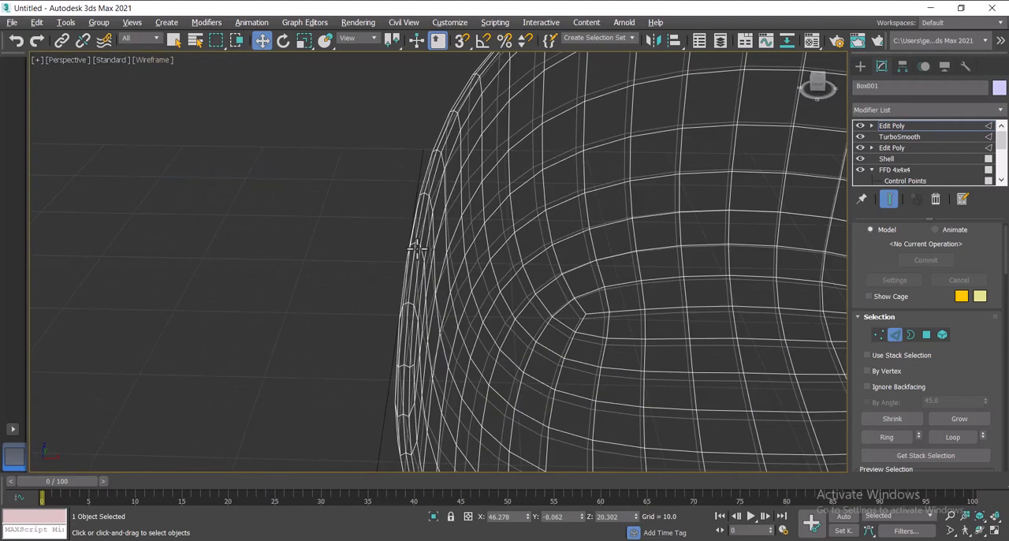
left_click(410, 273)
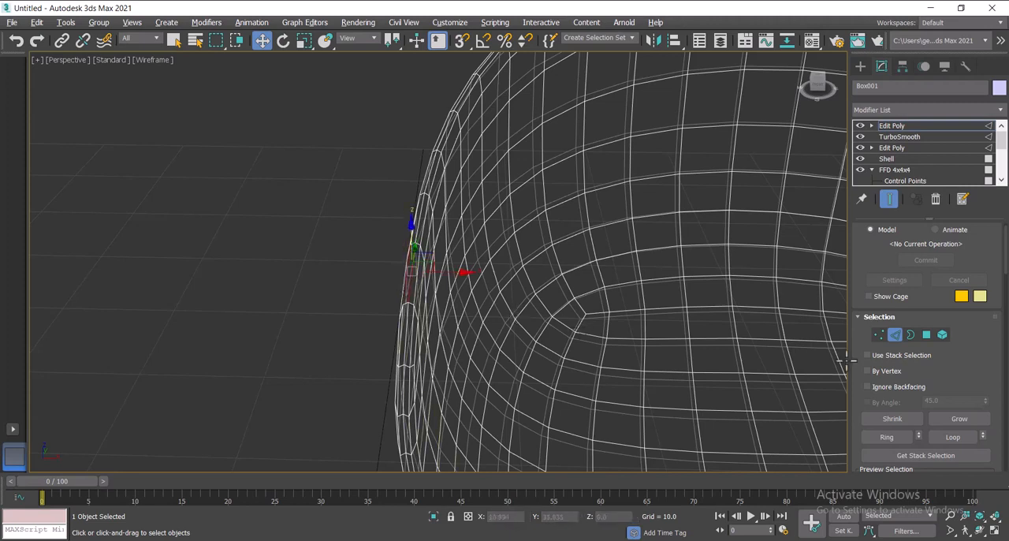
left_click(955, 438)
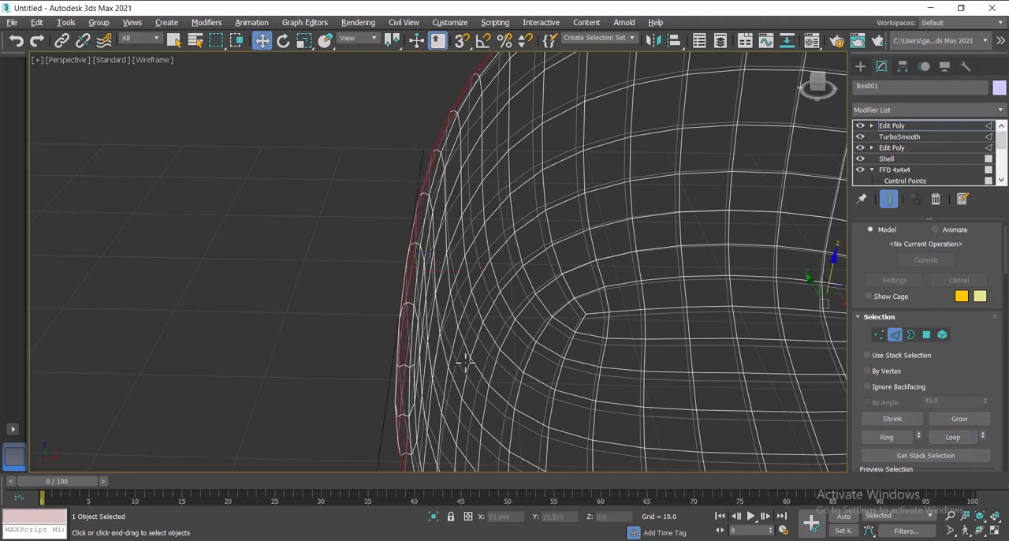
Step: Replace the selection with two parallel edges on the rim and extend them to their full loops
left_click(432, 343)
left_click(410, 327)
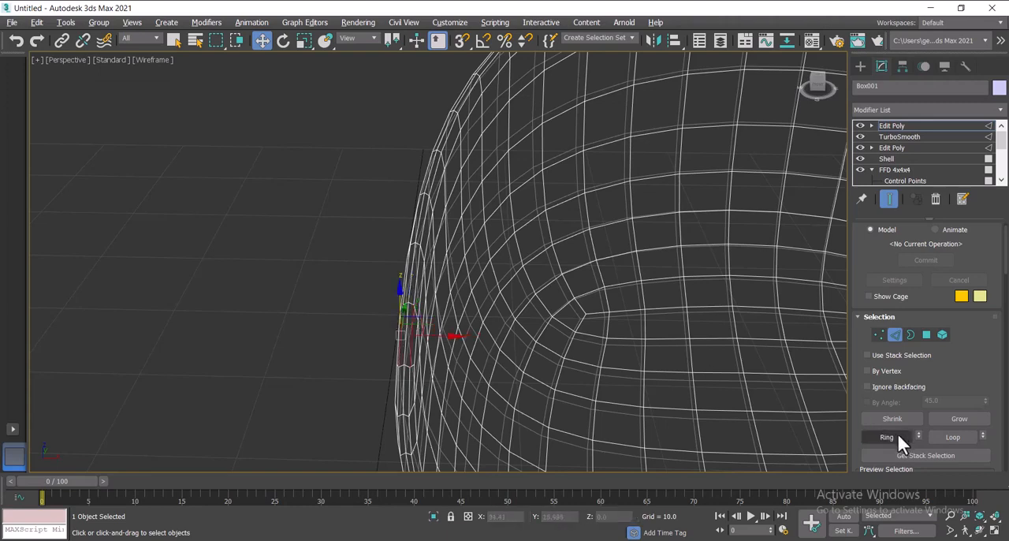
left_click(951, 438)
scroll(700, 331, "down", 5)
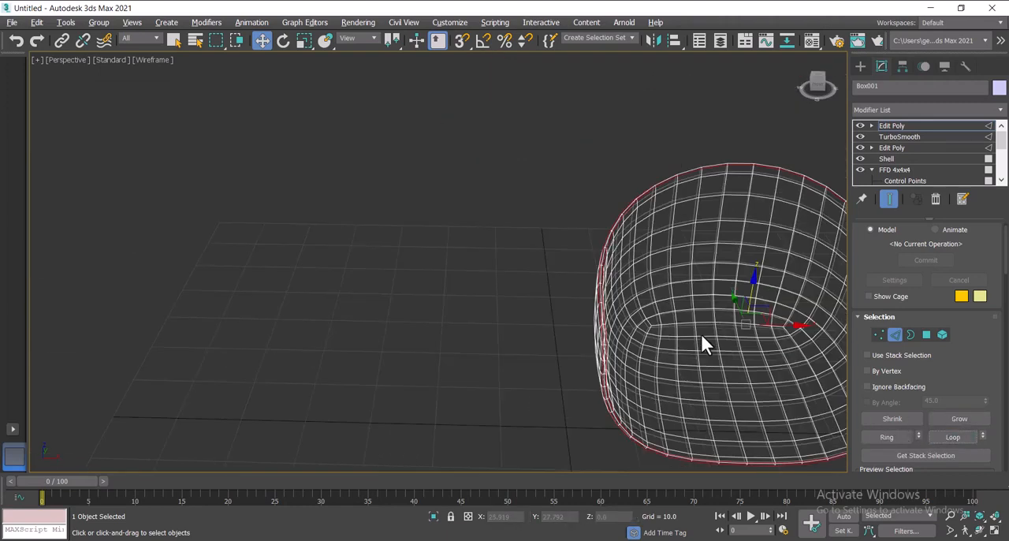
left_click(965, 532)
right_click(963, 530)
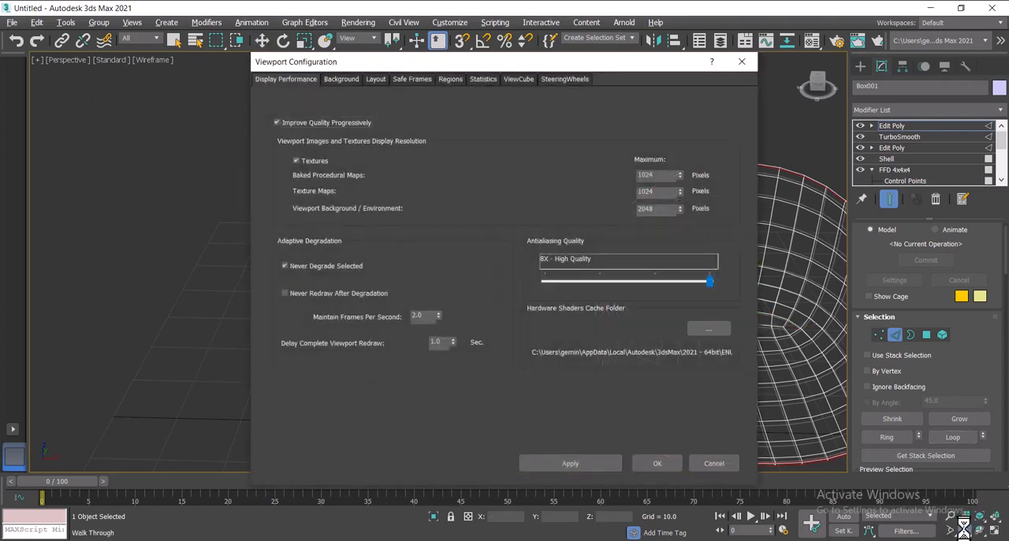
left_click(719, 462)
right_click(965, 531)
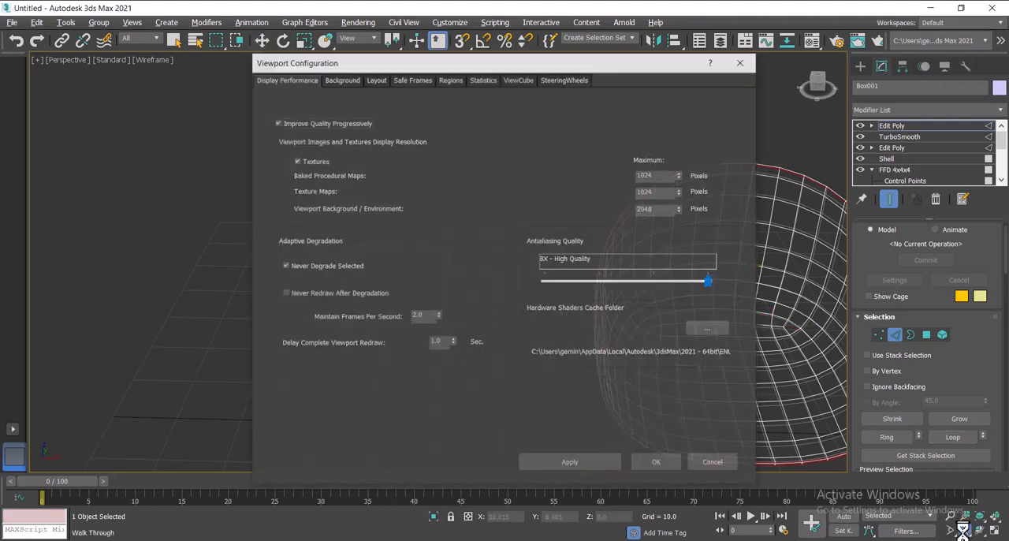
left_click(714, 463)
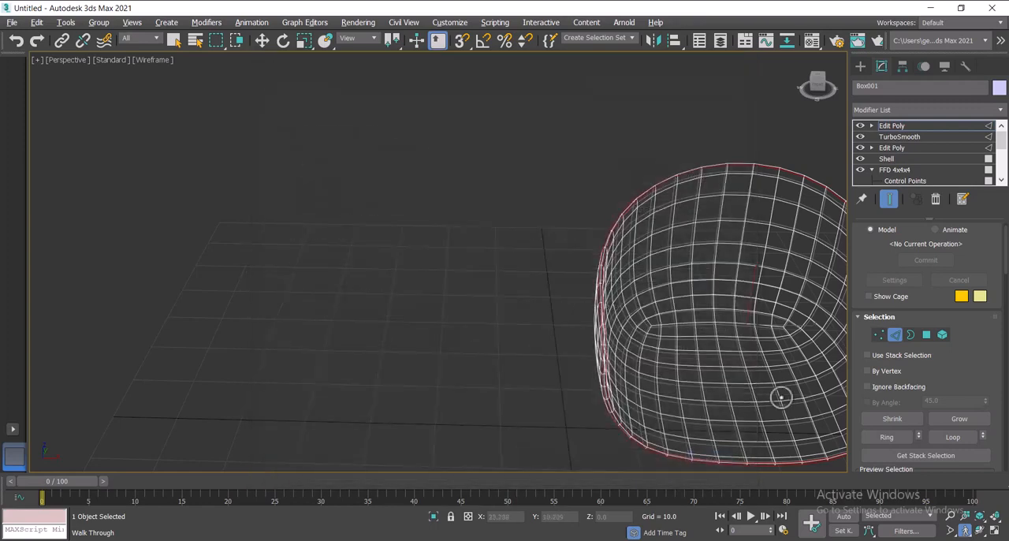
left_click_drag(780, 397, 806, 396)
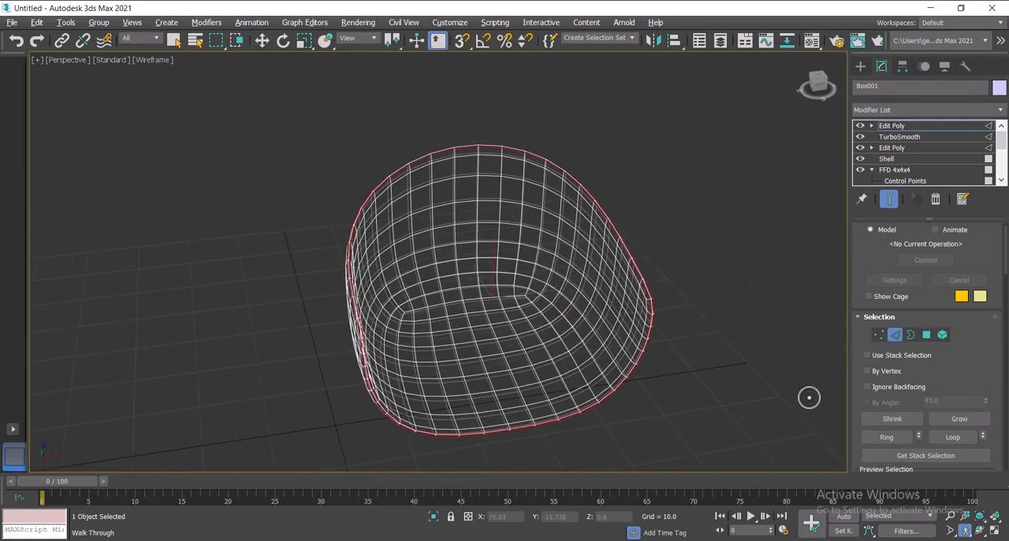
Step: Return the viewport to default shading and move the two selected rim edge loops slightly downward
left_click(154, 59)
left_click(186, 71)
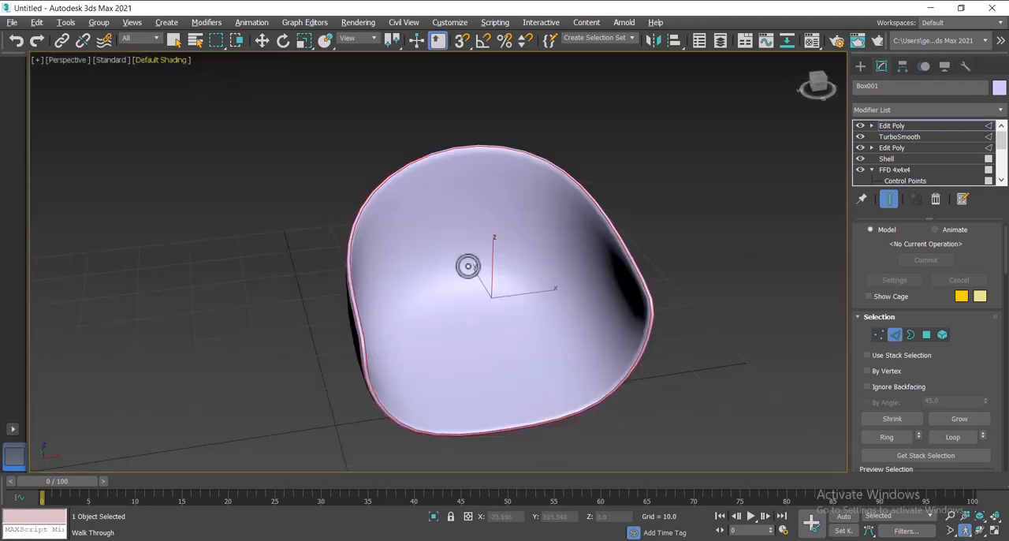
left_click(262, 41)
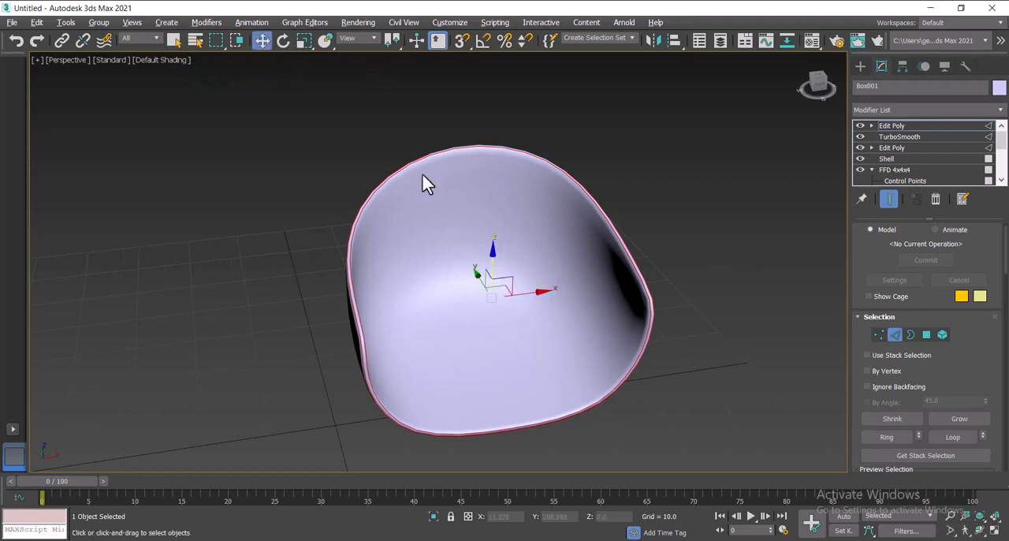
left_click_drag(493, 253, 493, 252)
scroll(652, 322, "up", 3)
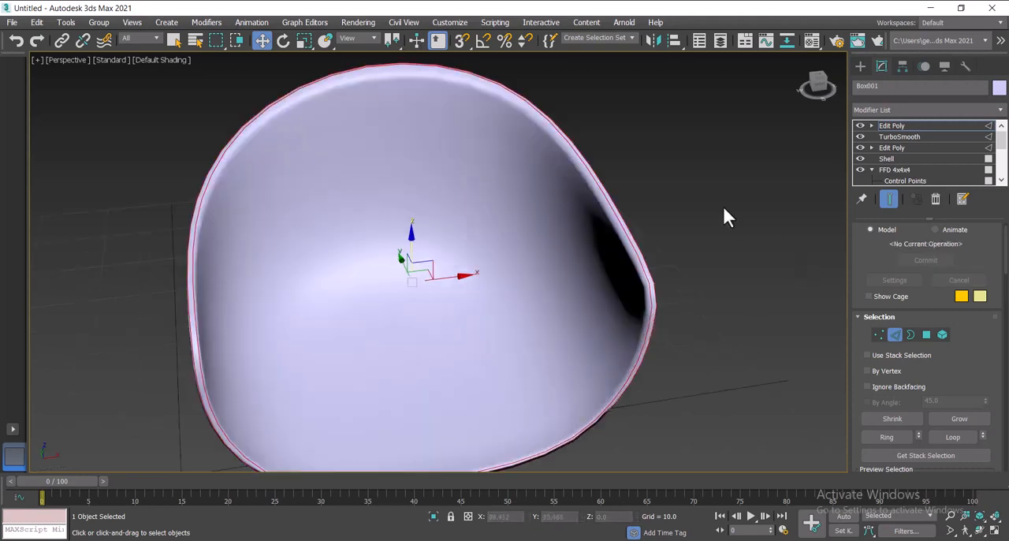
left_click_drag(816, 81, 741, 100)
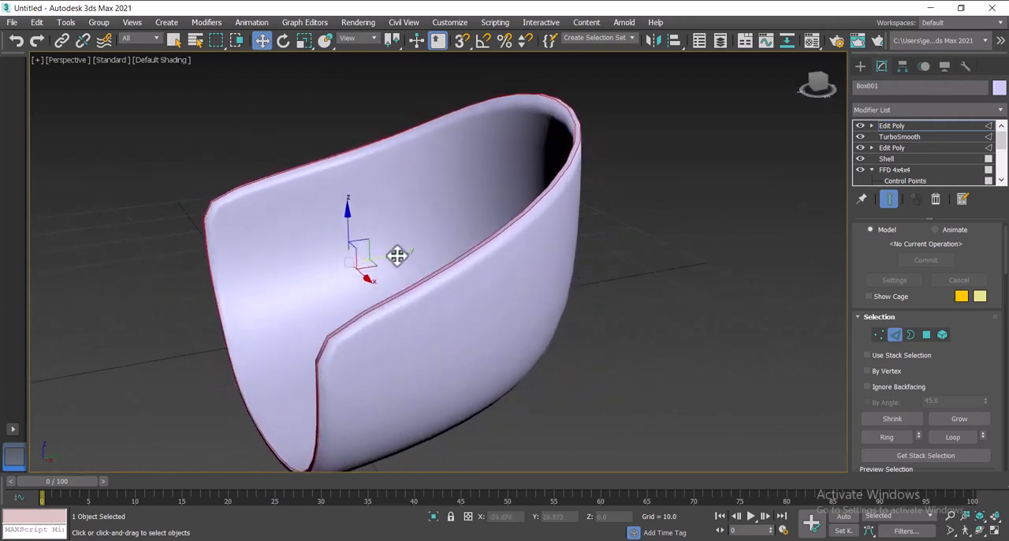
left_click_drag(396, 255, 396, 255)
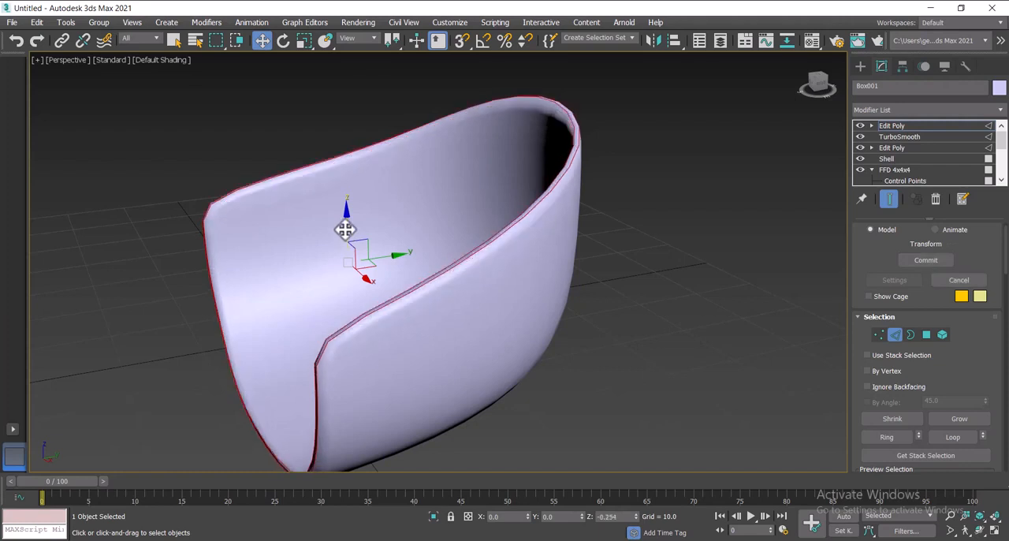
left_click(537, 273)
left_click(322, 350)
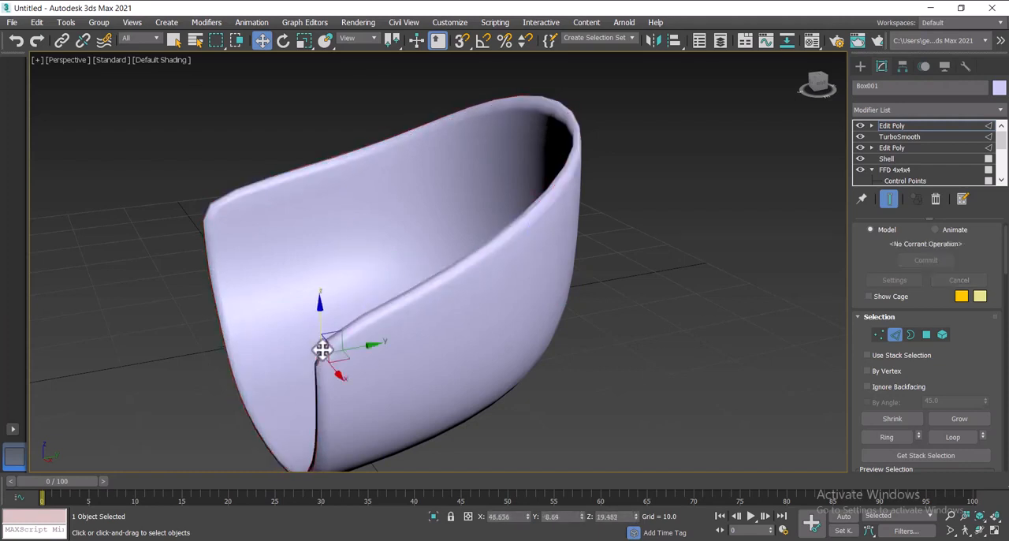
left_click_drag(358, 348, 361, 348)
left_click(911, 334)
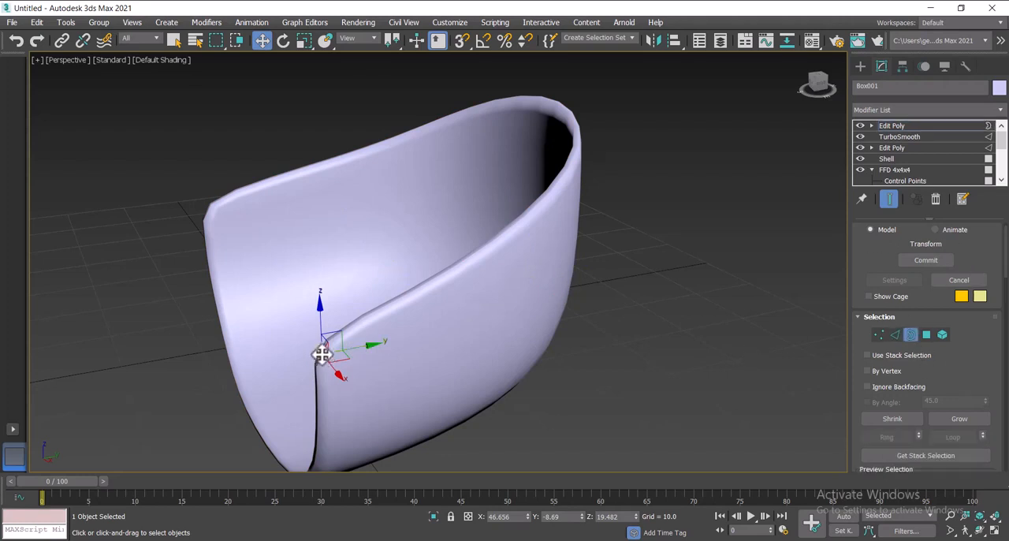
left_click(350, 341)
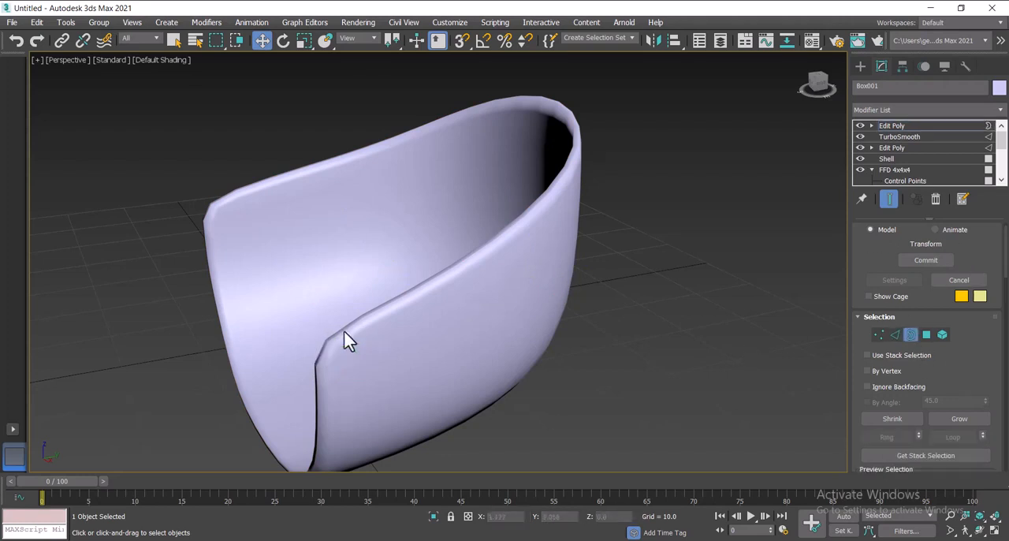
Step: Leave sub-object editing and add a second TurboSmooth modifier above the shell's upper Edit Poly
left_click(911, 332)
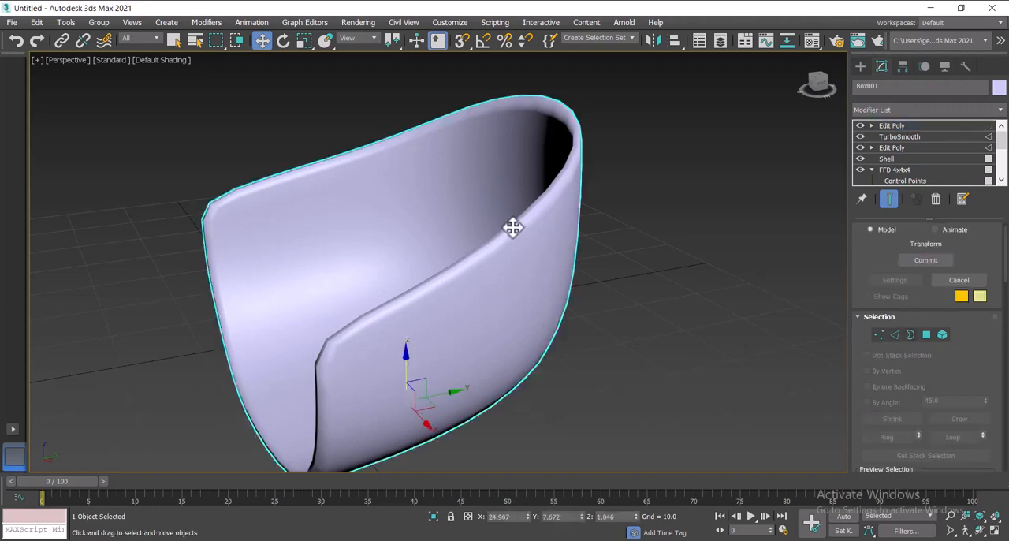
left_click(894, 111)
type("tu")
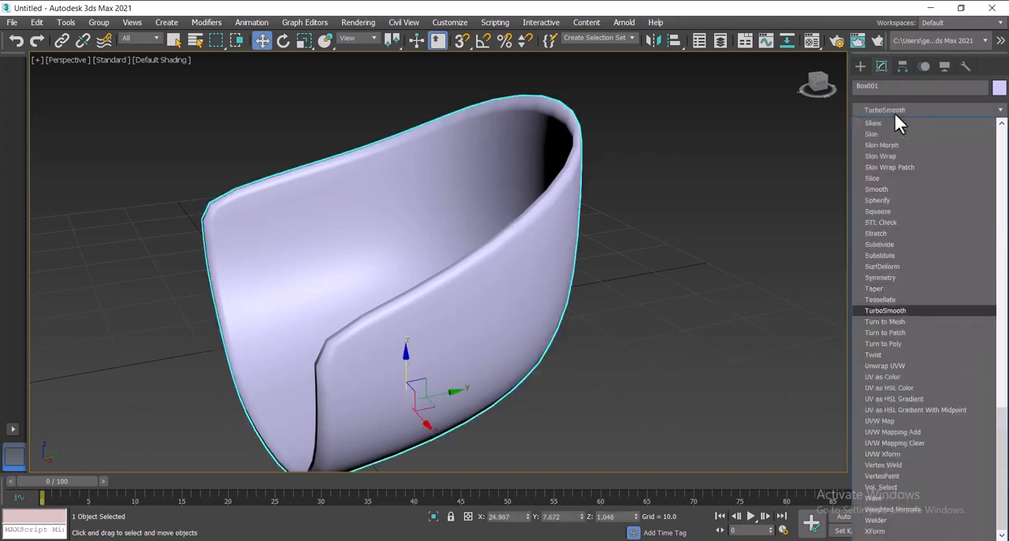
left_click(886, 310)
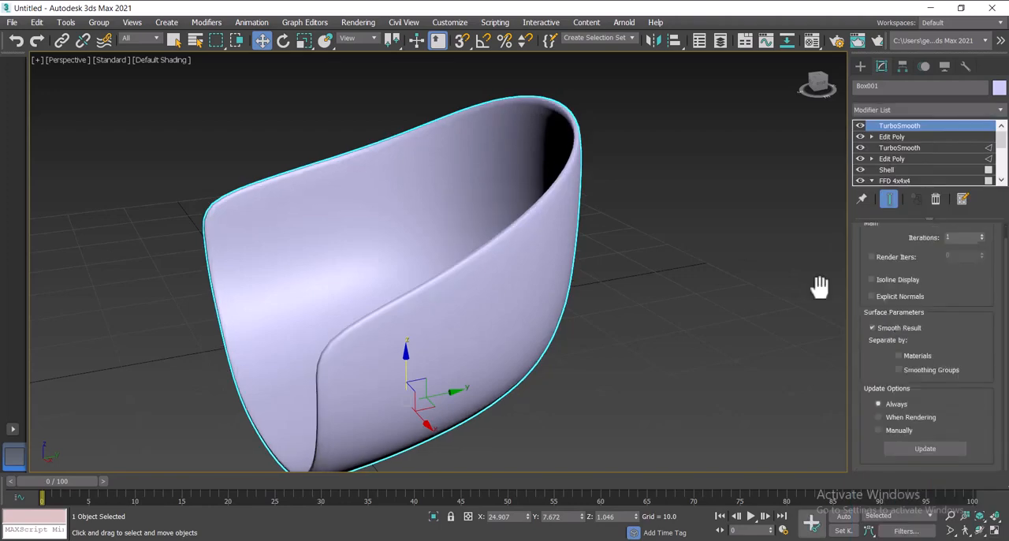
mouse_move(816, 85)
left_mouse_down()
mouse_move(824, 91)
mouse_move(867, 65)
mouse_move(820, 82)
left_mouse_up()
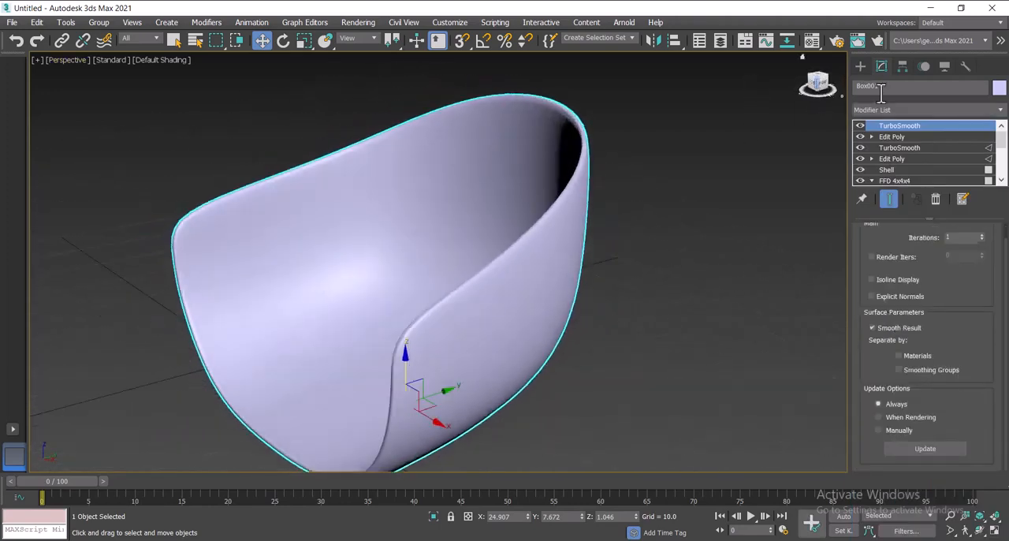
Step: Add an FFD 2x2x2 modifier on top of the shell's modifier stack
left_click(881, 110)
key("d")
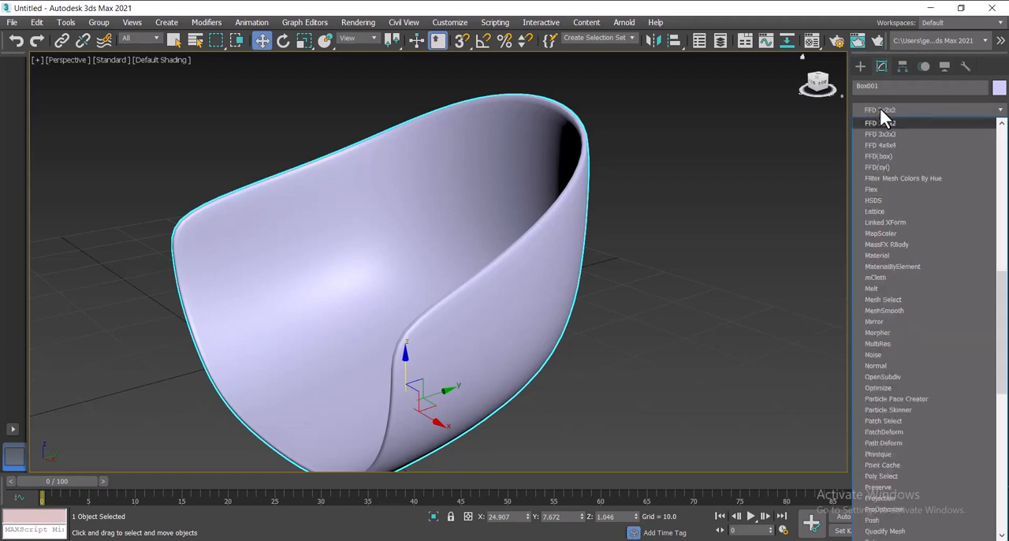
left_click(879, 113)
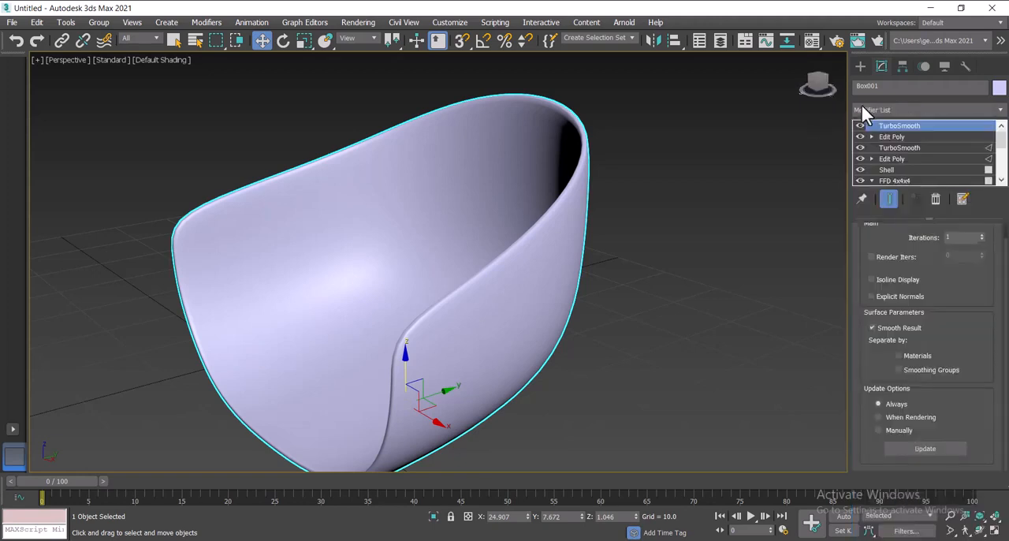
left_click(862, 104)
key("f")
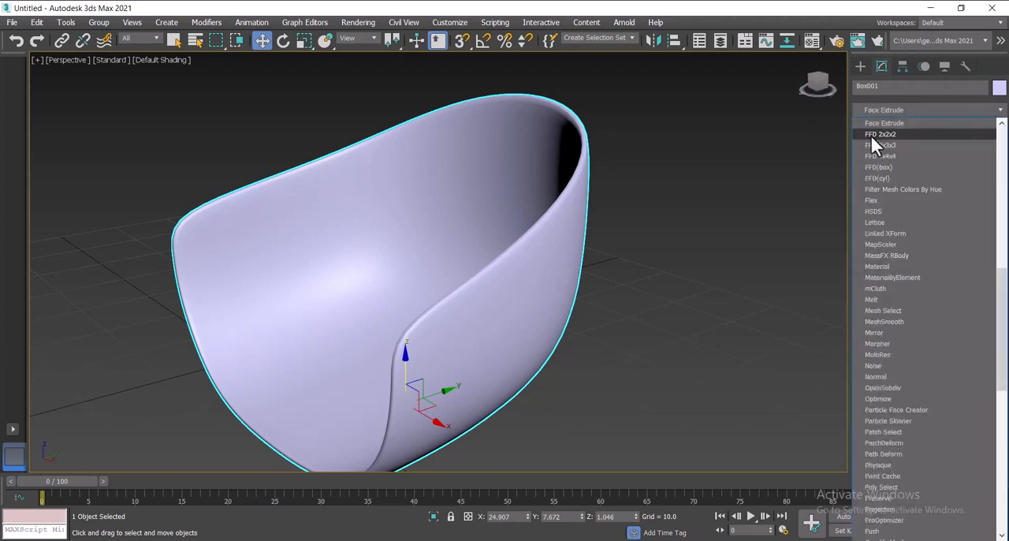
left_click(875, 134)
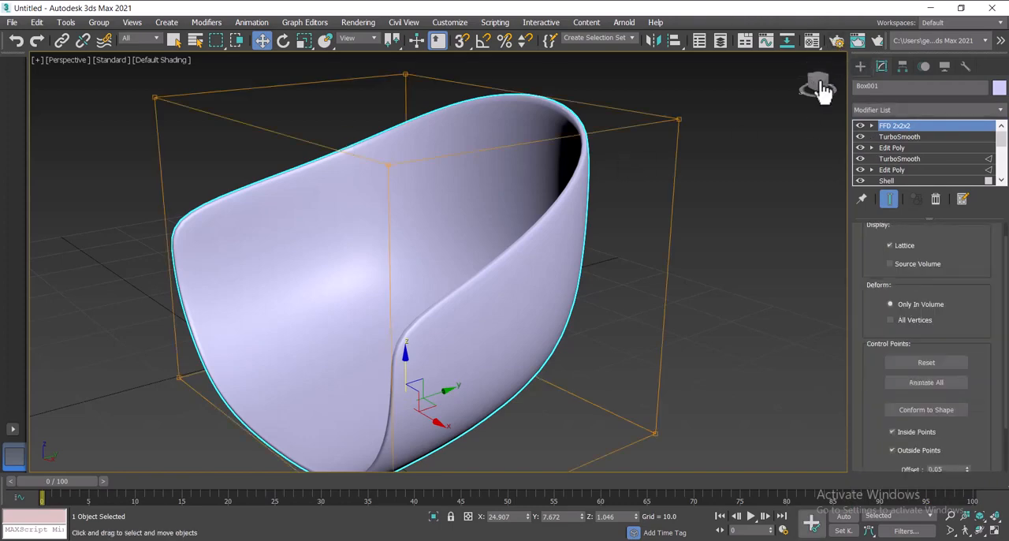
Step: Select the two lower front control points of the FFD 2x2x2 lattice and raise them to about Z 4.2
mouse_move(824, 92)
left_mouse_down()
mouse_move(786, 70)
mouse_move(796, 77)
mouse_move(838, 64)
mouse_move(859, 79)
mouse_move(837, 76)
left_mouse_up()
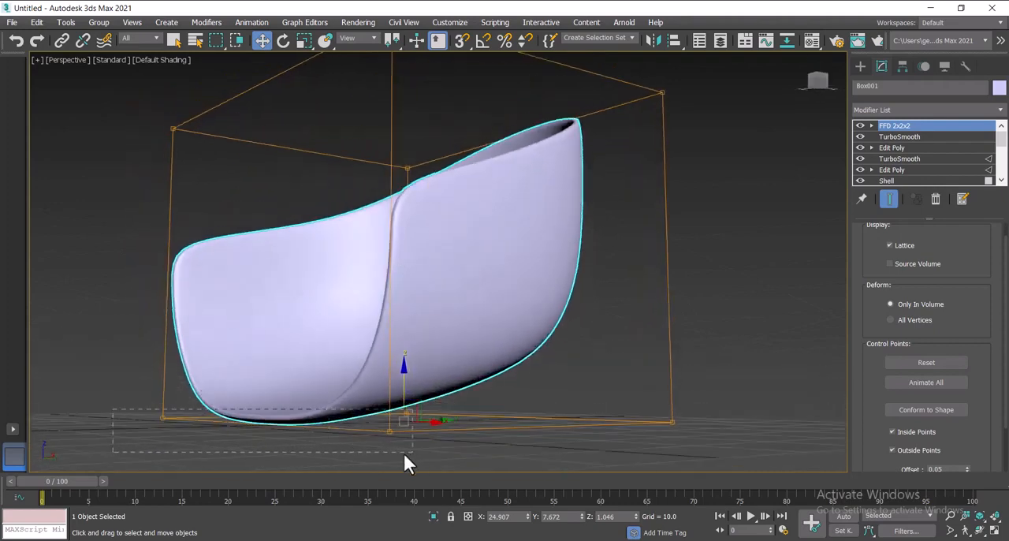
left_click_drag(403, 456, 394, 453)
left_click(872, 125)
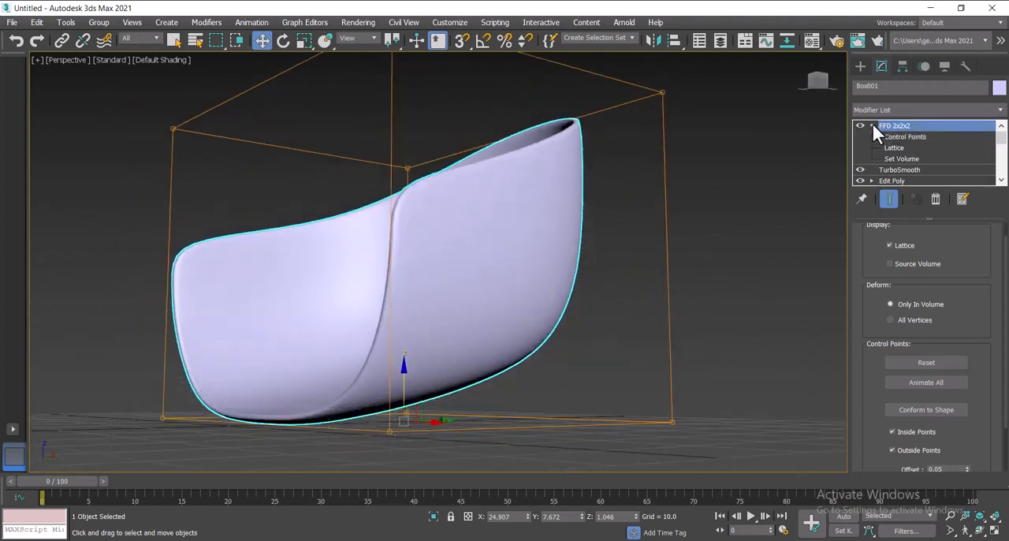
left_click(899, 137)
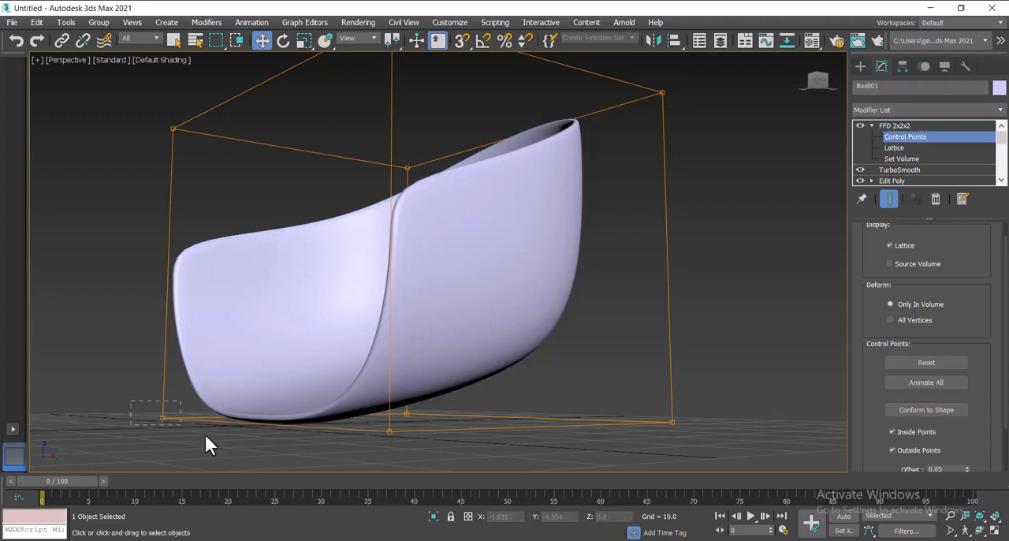
left_click_drag(396, 443, 395, 443)
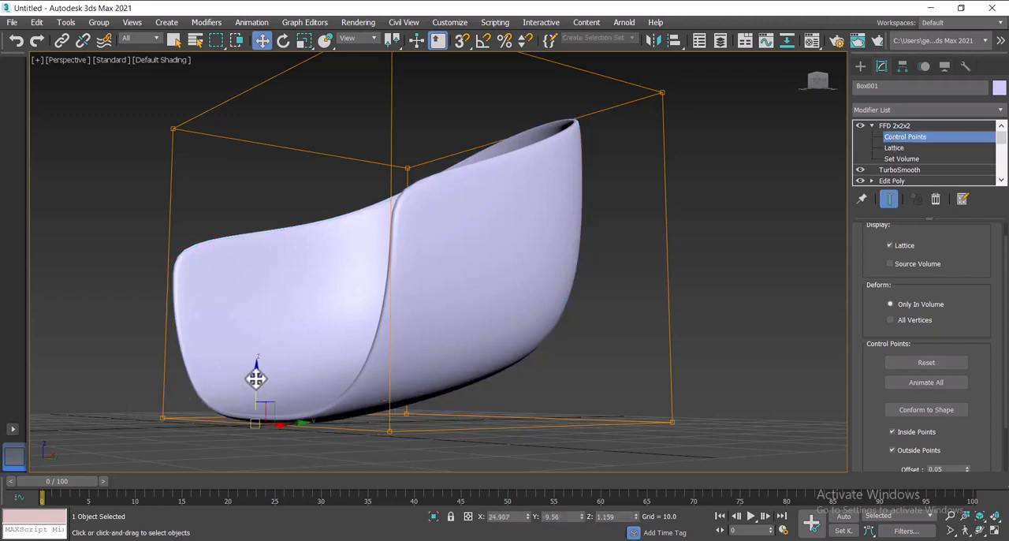
left_click_drag(254, 378, 256, 331)
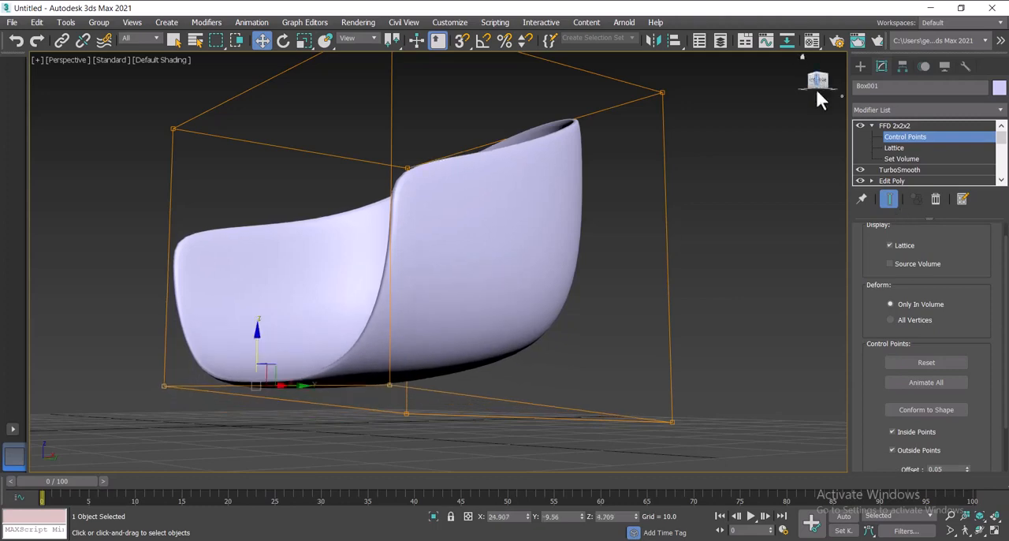
Step: Select the two upper rear control points of the lattice and raise them slightly
mouse_move(816, 90)
left_mouse_down()
mouse_move(808, 124)
mouse_move(788, 91)
mouse_move(826, 70)
mouse_move(835, 91)
mouse_move(814, 93)
left_mouse_up()
left_click_drag(698, 190, 698, 190)
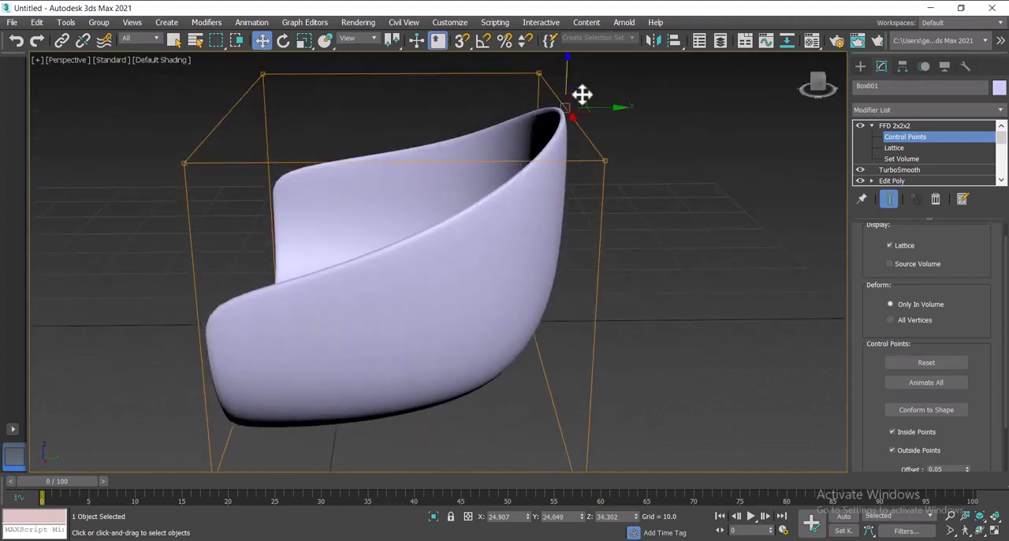
mouse_move(567, 83)
left_mouse_down()
mouse_move(567, 64)
mouse_move(568, 75)
left_mouse_up()
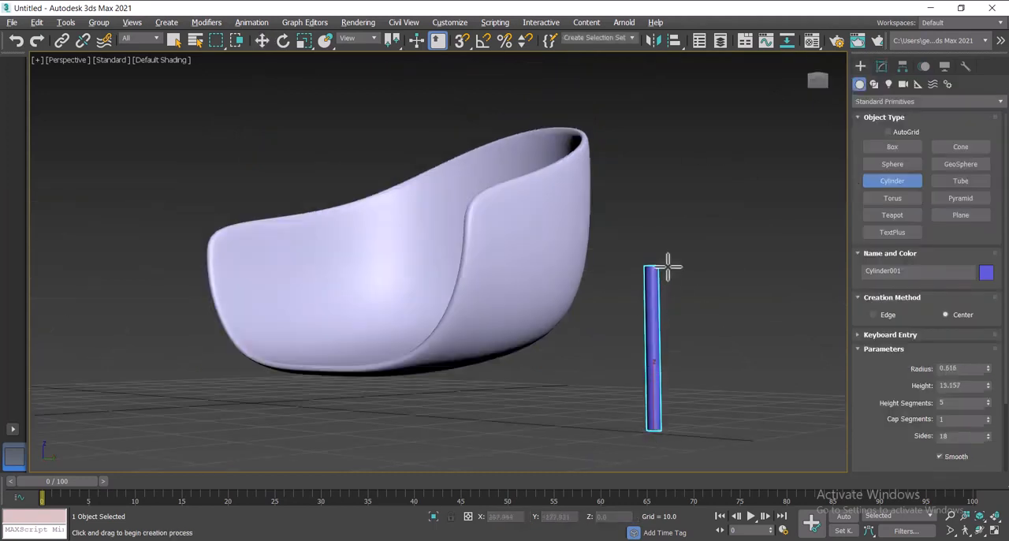
Step: Convert the thin upright cylinder beside the shell to an editable poly
key("w")
right_click(648, 317)
mouse_move(749, 458)
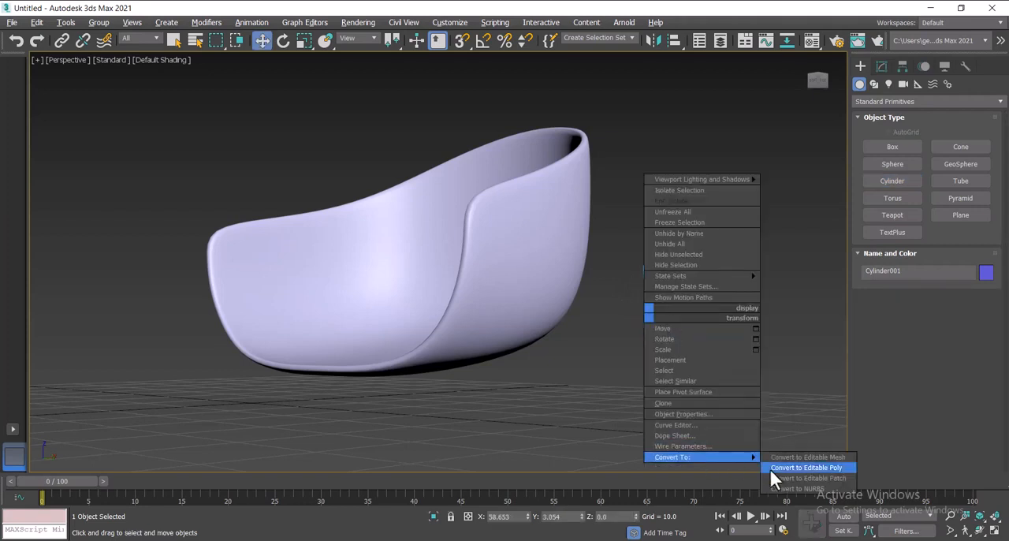
left_click(776, 469)
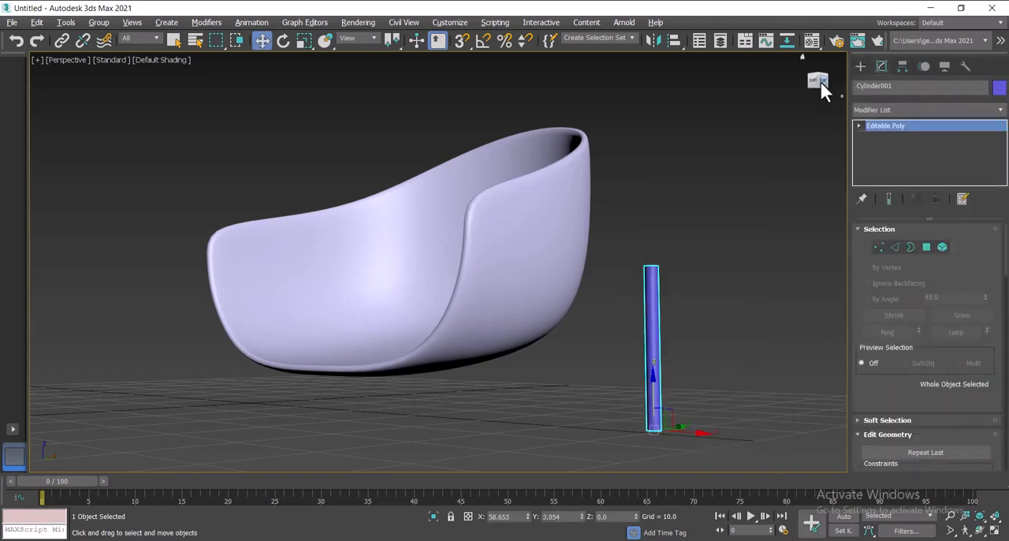
Step: Delete the top cap polygon of the cylinder so that its upper end is open
left_click_drag(819, 82, 805, 136)
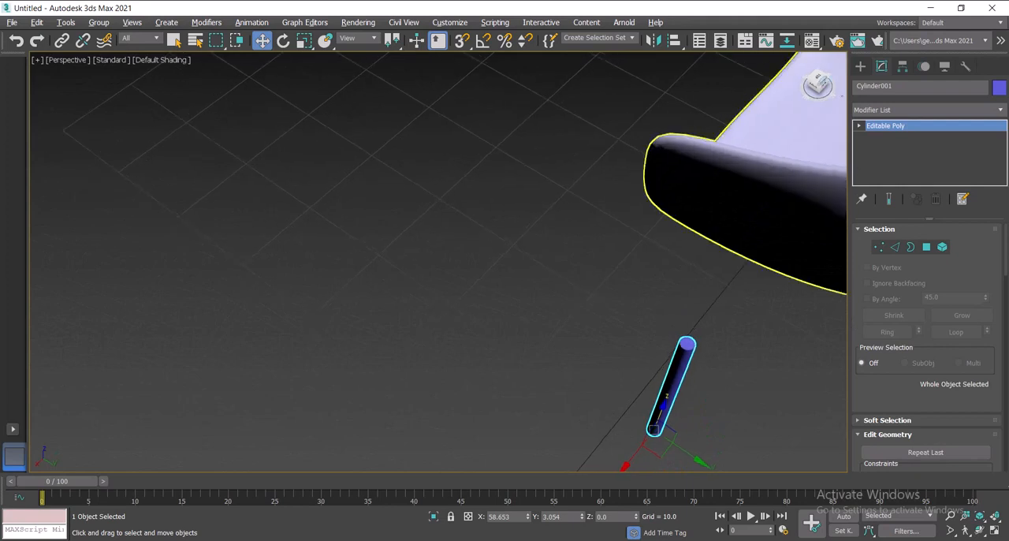
left_click(927, 247)
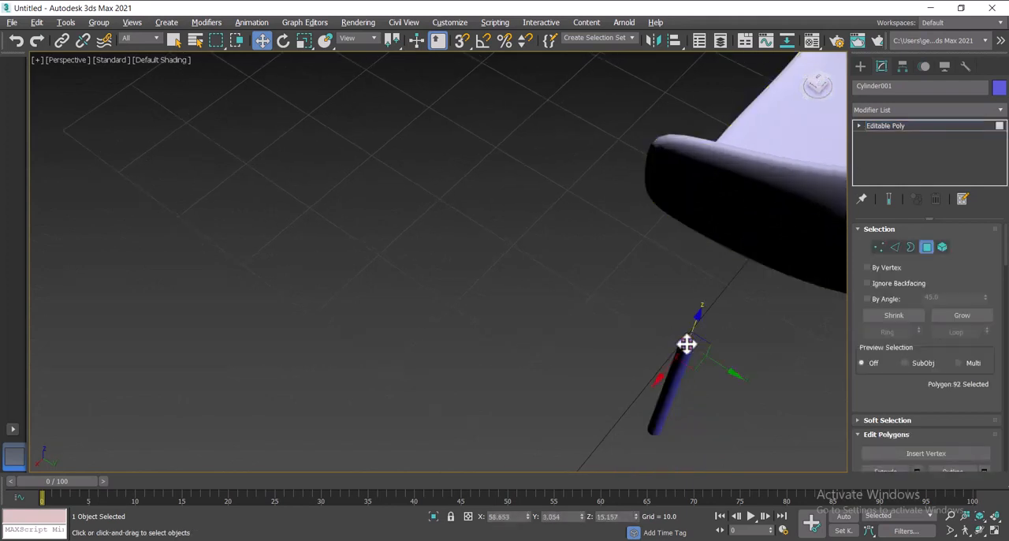
key("Delete")
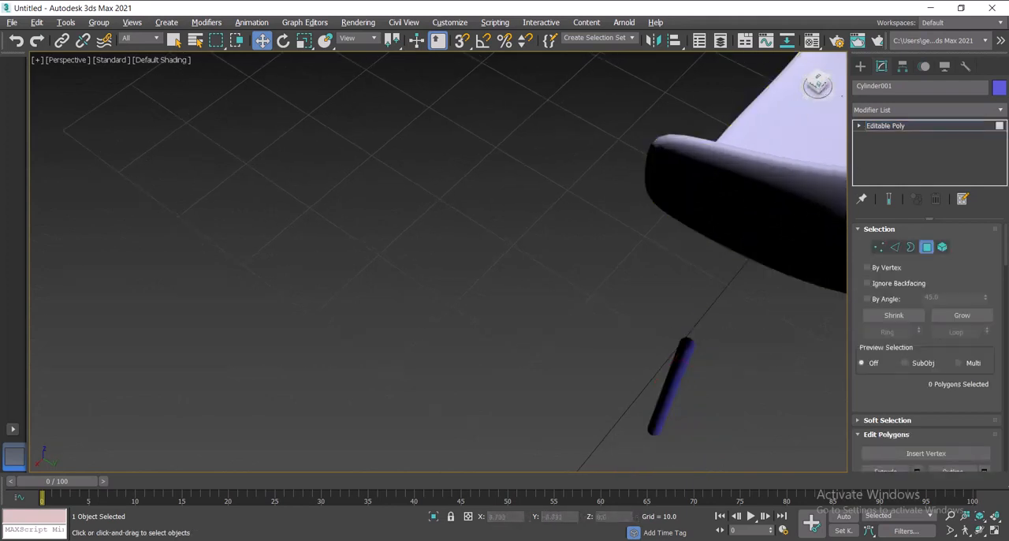
middle_click_drag(822, 327, 753, 244, "alt")
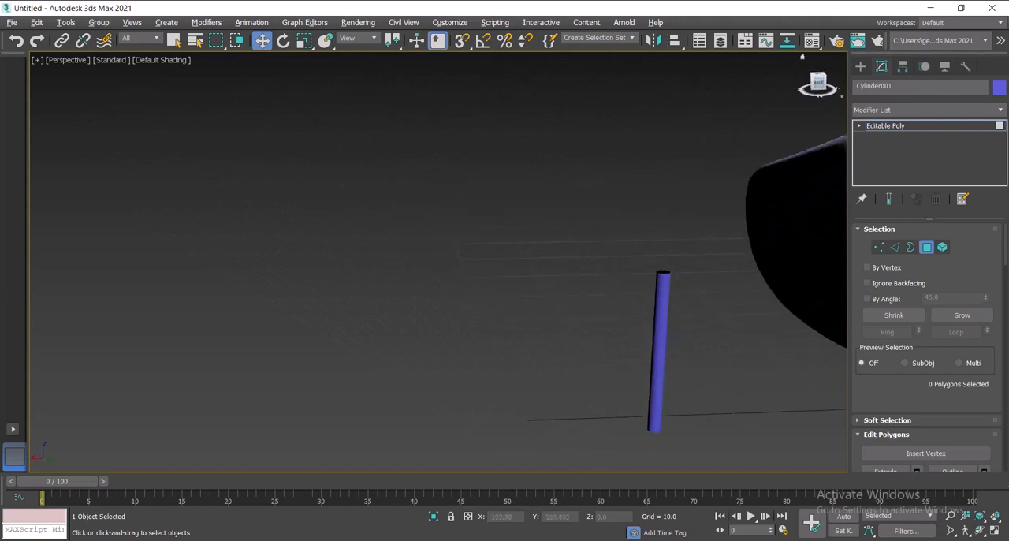
Step: Add a TurboSmooth modifier above the cylinder's Editable Poly
left_click(888, 111)
type("turbo")
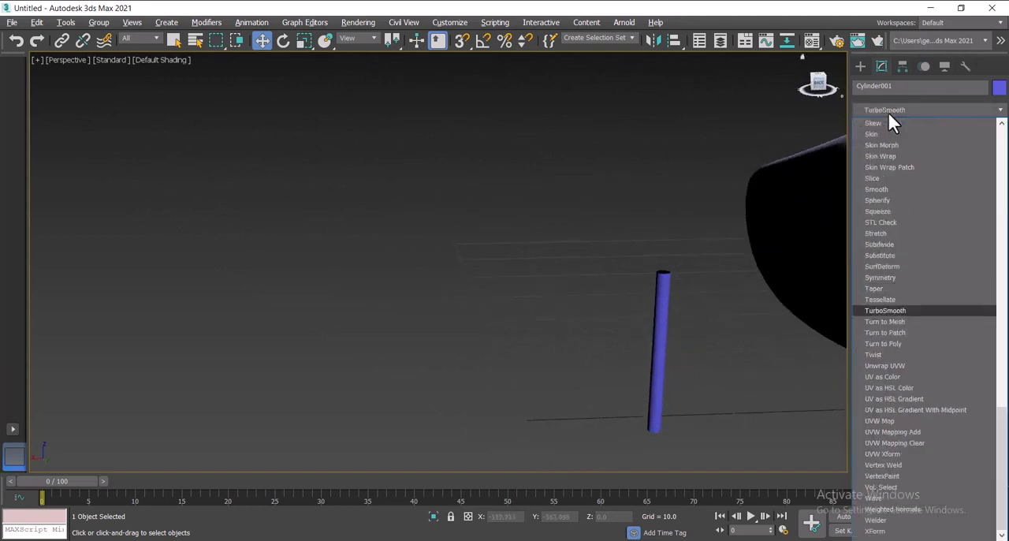
key("Return")
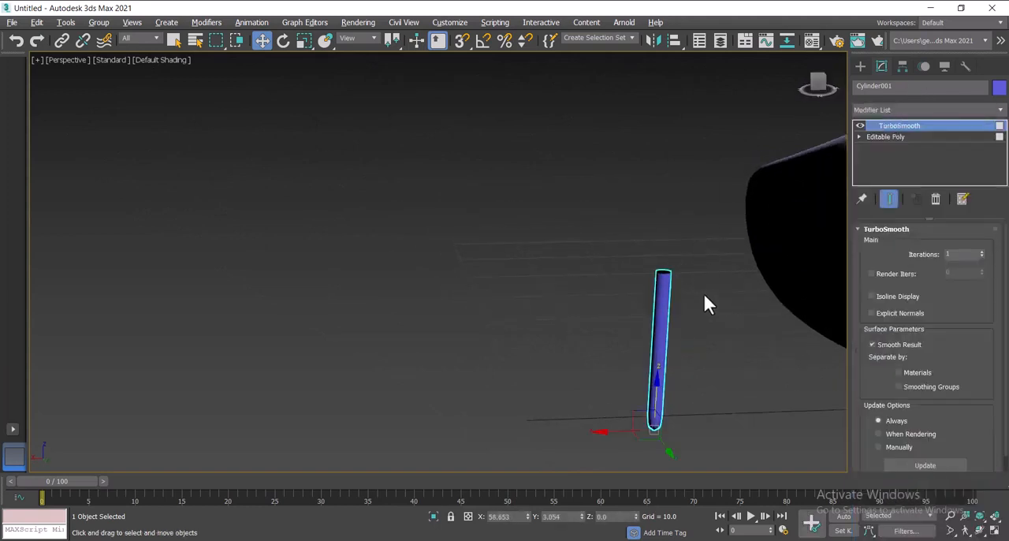
Step: Reselect the smoothed cylinder and raise it along the Z axis beside the shell
left_click(710, 344)
left_click(660, 372)
left_click_drag(657, 381, 667, 307)
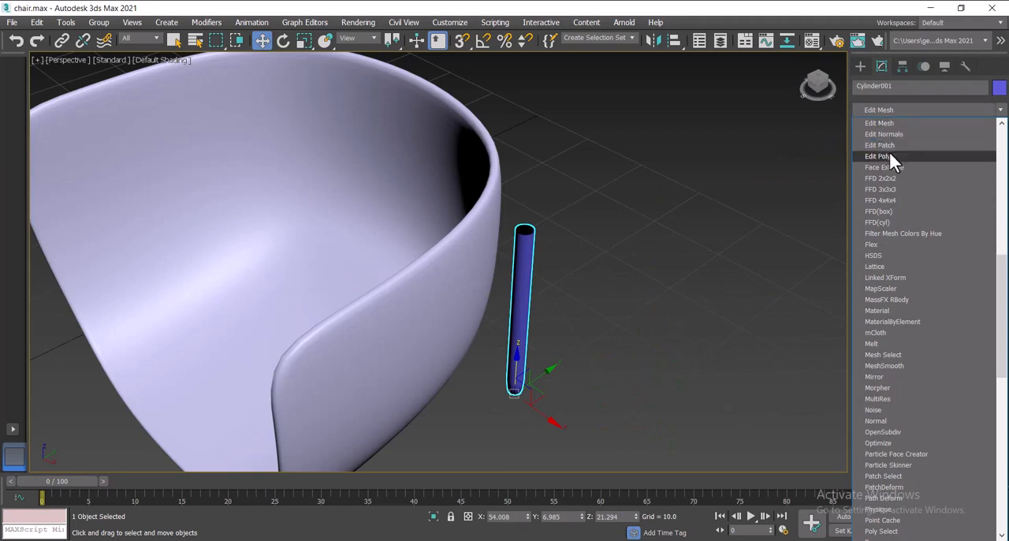
Step: Add an Edit Poly modifier above the cylinder's TurboSmooth and select the ring of vertices at its open top
left_click(888, 156)
left_click(926, 352)
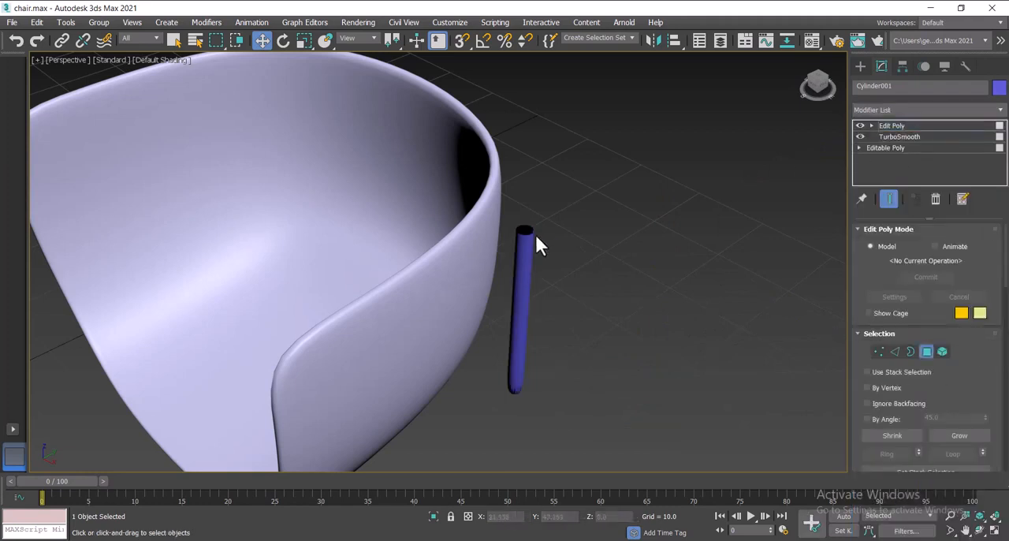
left_click(524, 234)
scroll(523, 233, "up", 2)
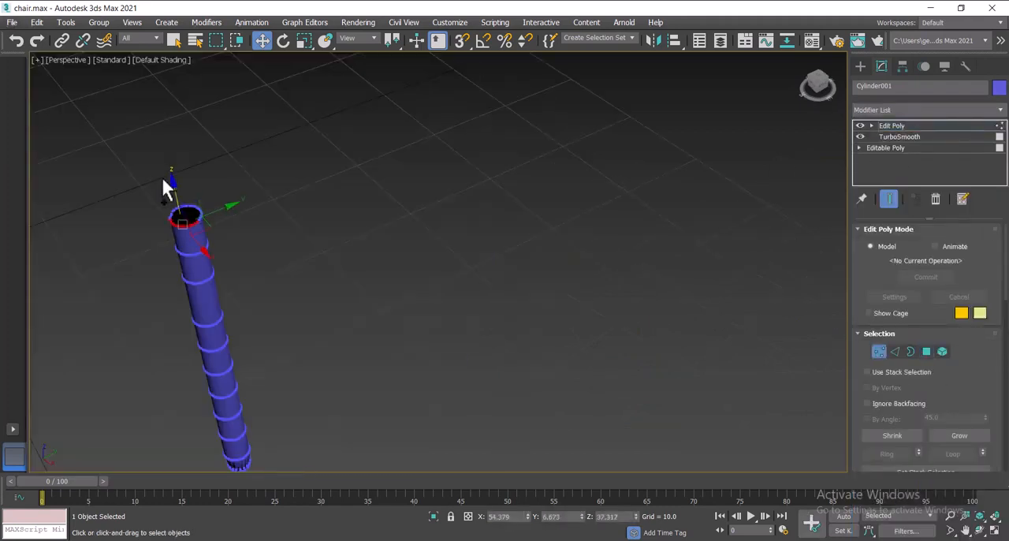
Step: Add an FFD 3x3x3 modifier above the cylinder's Edit Poly, acting on the selected top vertex ring, and activate its Control Points level
left_click(890, 111)
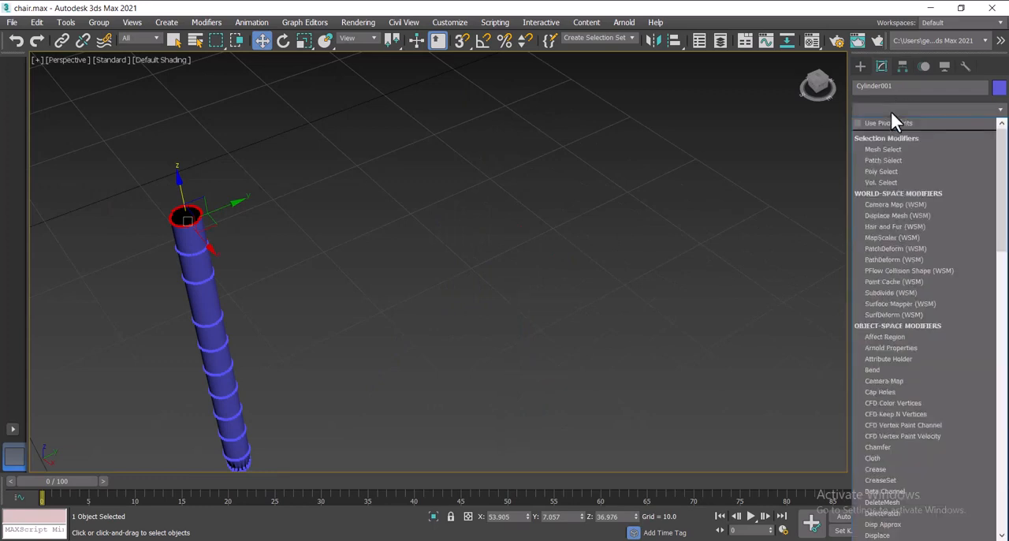
key("f")
left_click(889, 134)
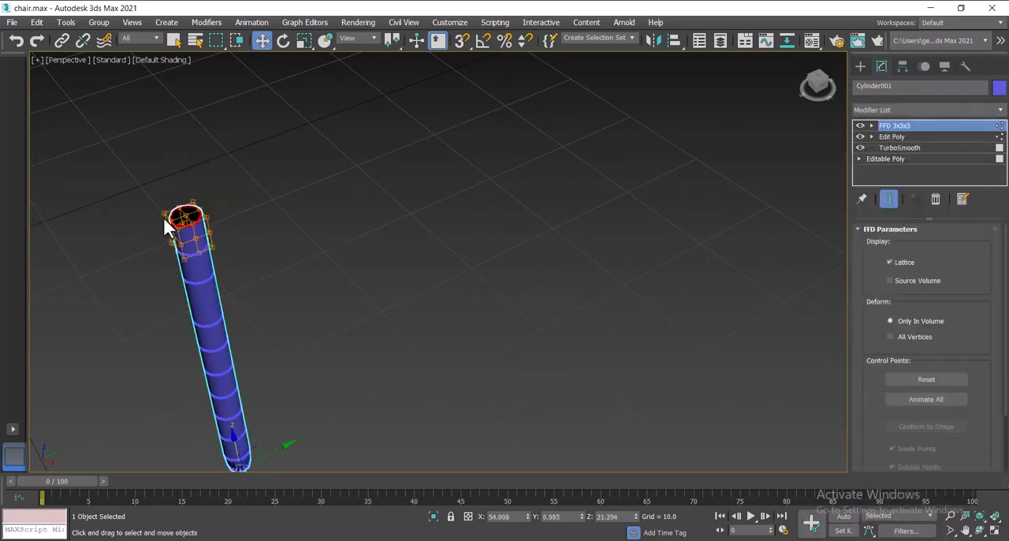
scroll(164, 225, "up", 3)
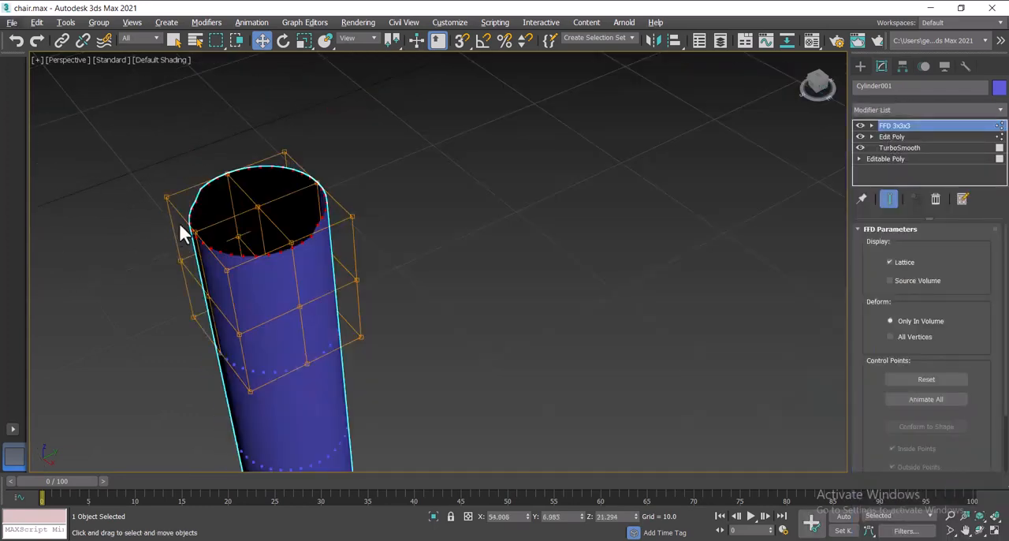
left_click(180, 232)
left_click(222, 233)
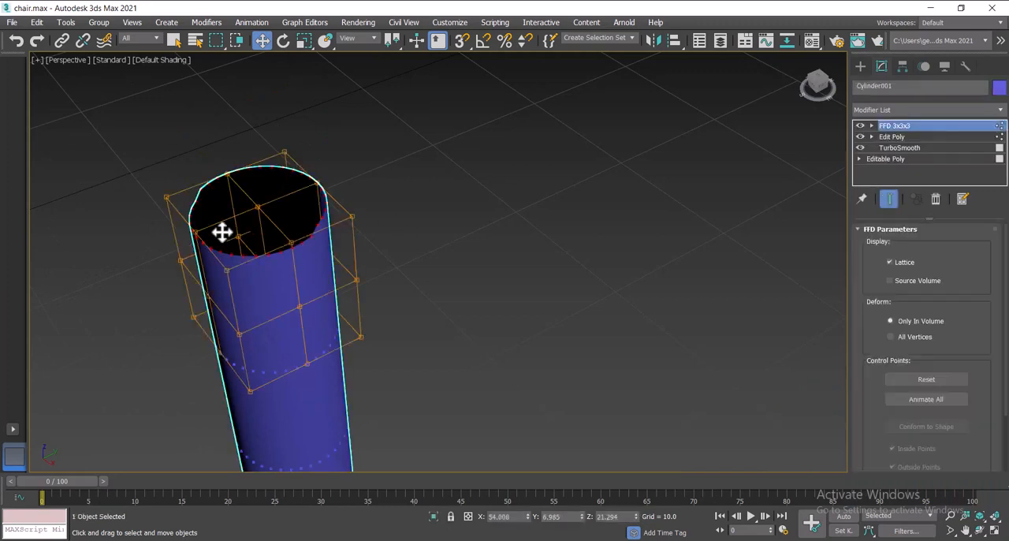
left_click(871, 125)
left_click(899, 136)
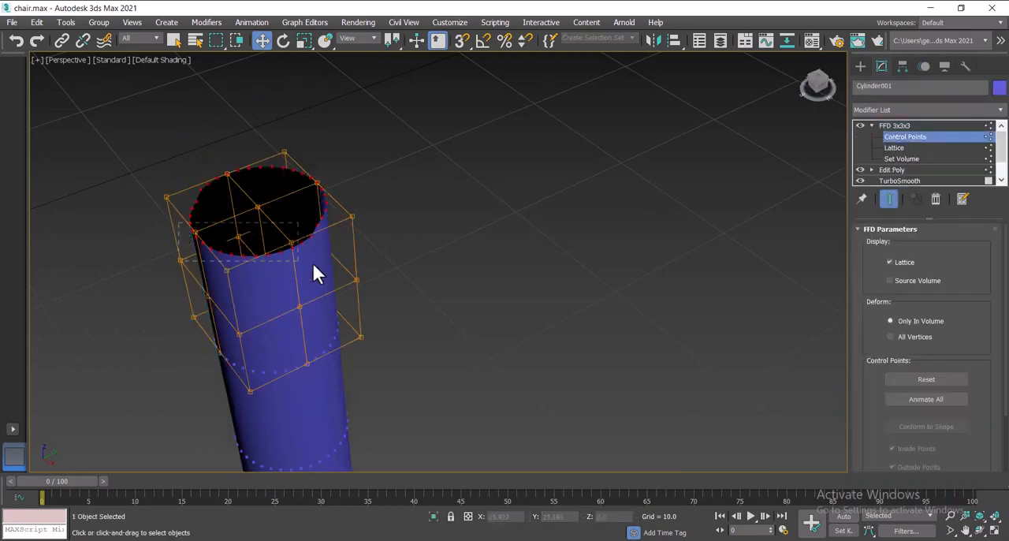
Step: Lower the upper lattice control points on one side and in the middle so the cylinder's open rim slopes diagonally
left_click_drag(312, 272, 299, 261)
left_click_drag(240, 210, 233, 302)
left_click_drag(166, 197, 206, 260)
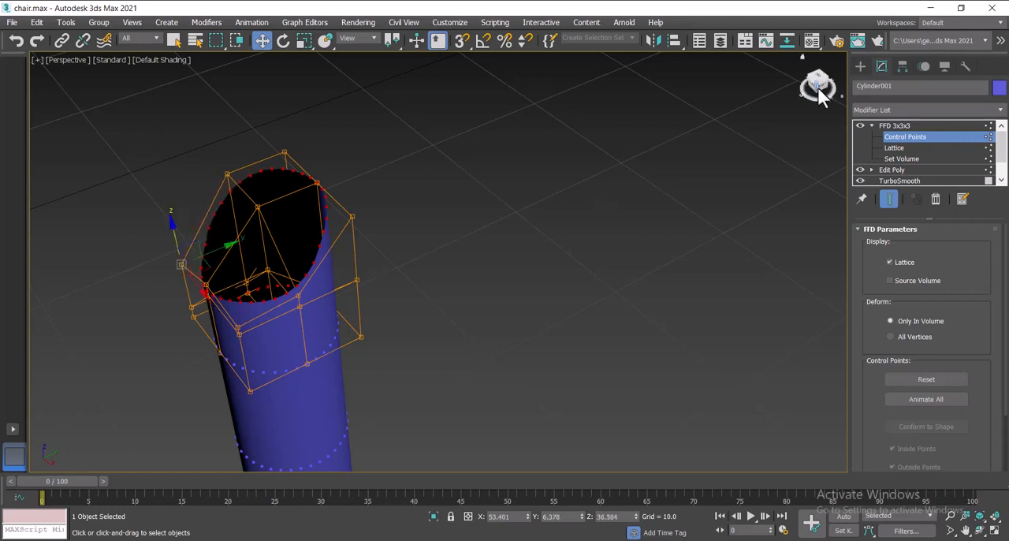
left_click_drag(820, 89, 823, 74)
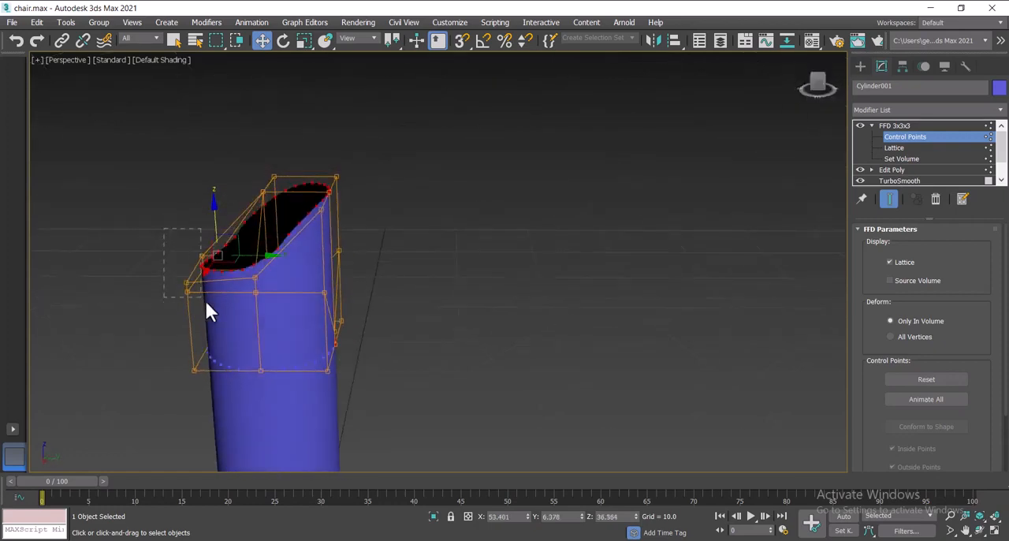
left_click_drag(207, 302, 218, 285)
left_click(172, 234)
left_click_drag(198, 220, 209, 250)
left_click_drag(284, 211, 284, 208)
left_click_drag(266, 139, 270, 193)
left_click_drag(205, 308, 206, 307)
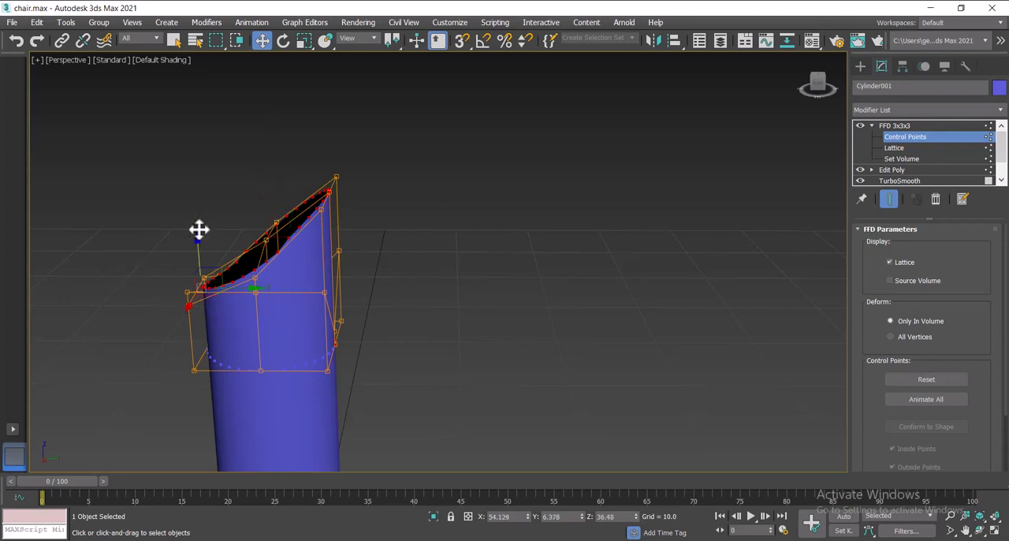
Step: Lower the outermost control points at the rim's low end further and adjust the middle ones to straighten the slanted cut
left_click(193, 230)
left_click_drag(157, 236, 212, 296)
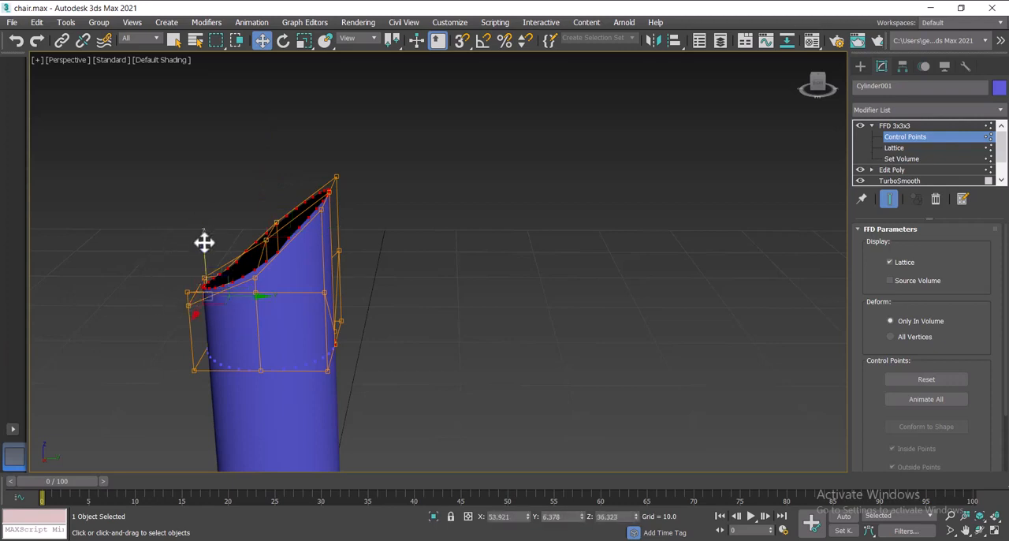
left_click_drag(204, 243, 208, 271)
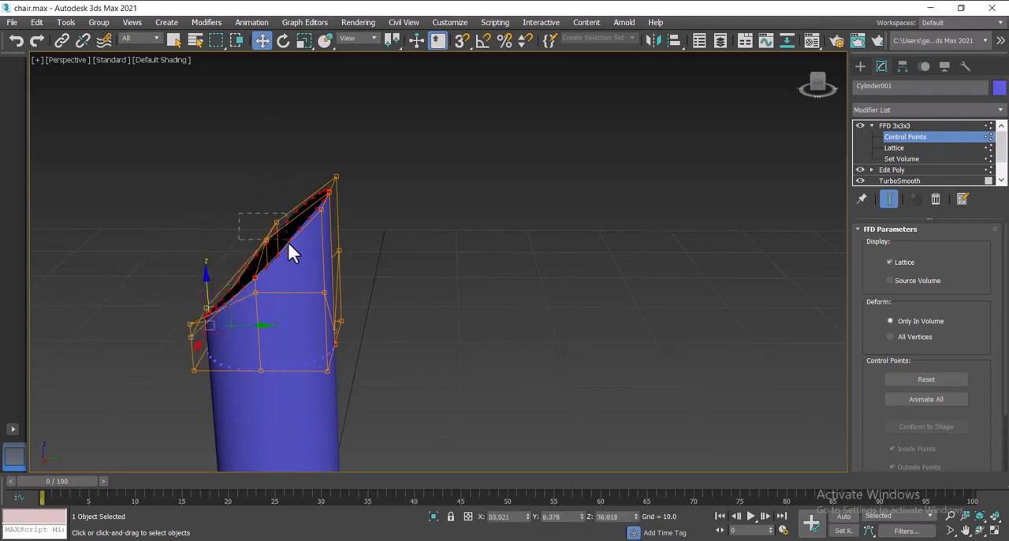
left_click_drag(288, 246, 281, 247)
left_click_drag(268, 203, 271, 196)
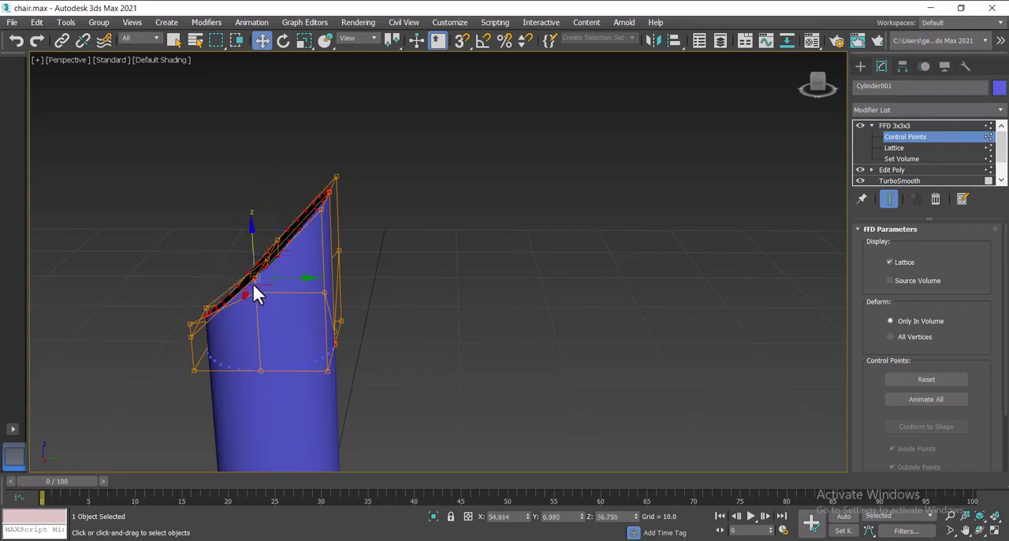
Step: Leave the control points and move the cylinder along the Y axis to about Y -5.9, beneath the seat shell
left_click(197, 324)
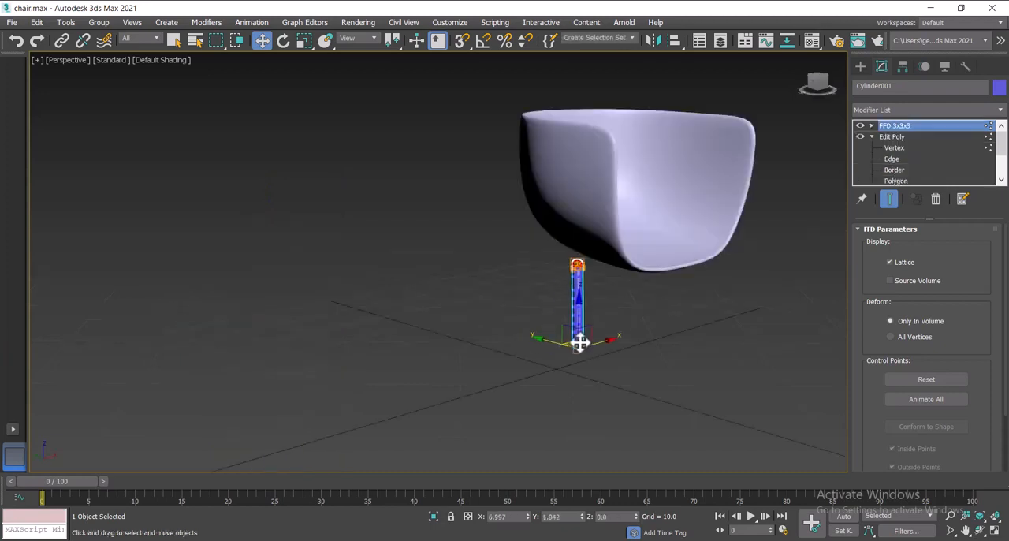
left_click_drag(579, 342, 599, 356)
left_click(816, 80)
left_click(305, 45)
mouse_move(817, 82)
left_mouse_down()
mouse_move(822, 111)
mouse_move(817, 76)
left_mouse_up()
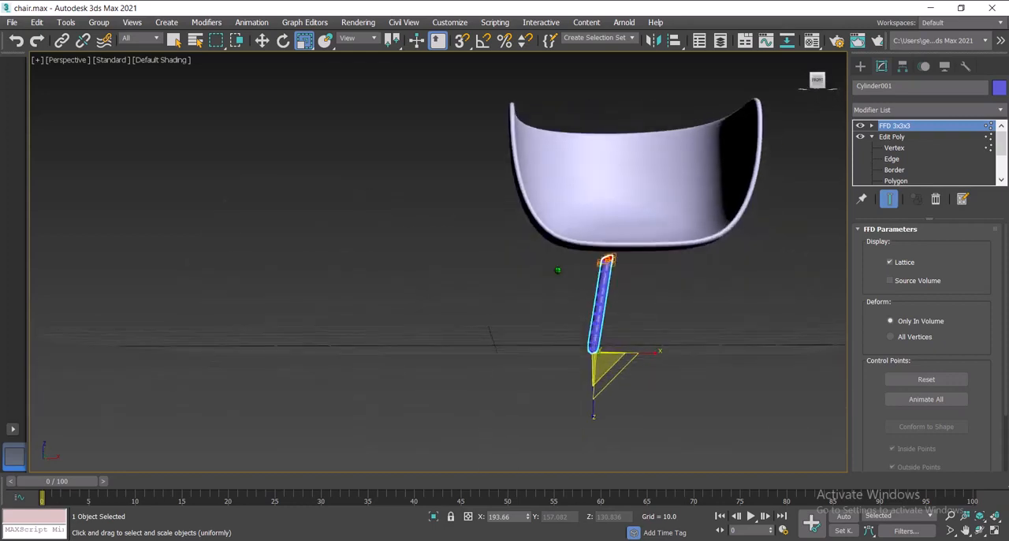
key("alt+w")
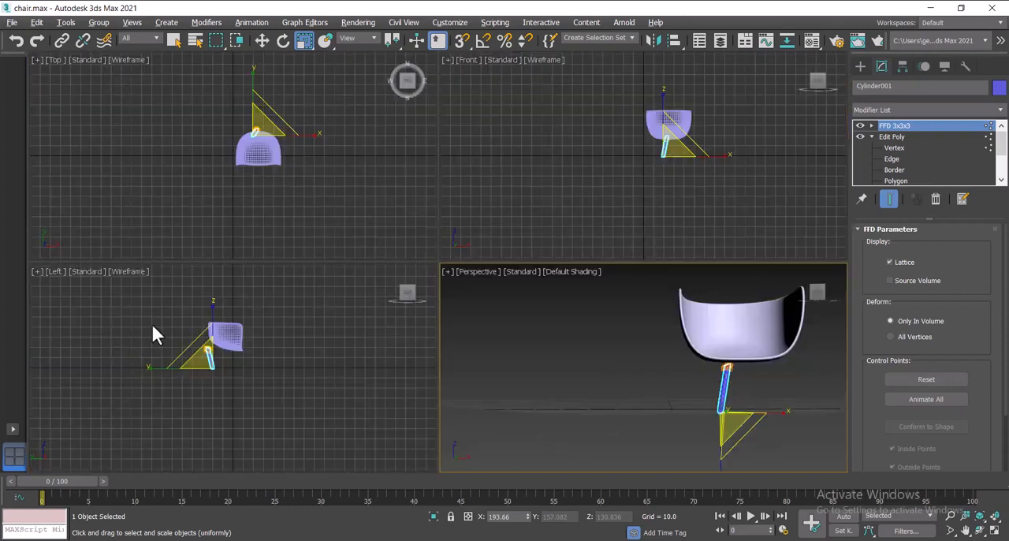
left_click(92, 59)
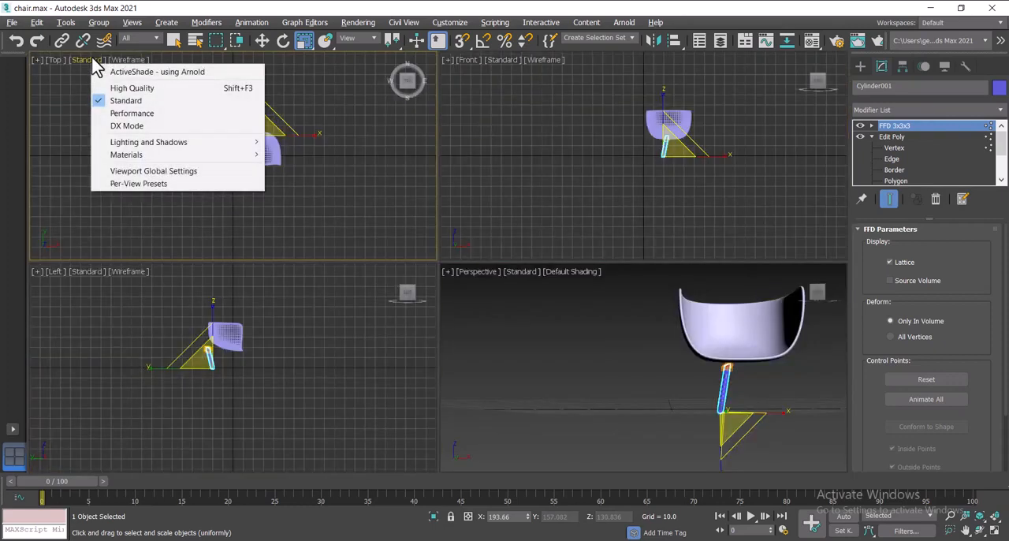
left_click(261, 41)
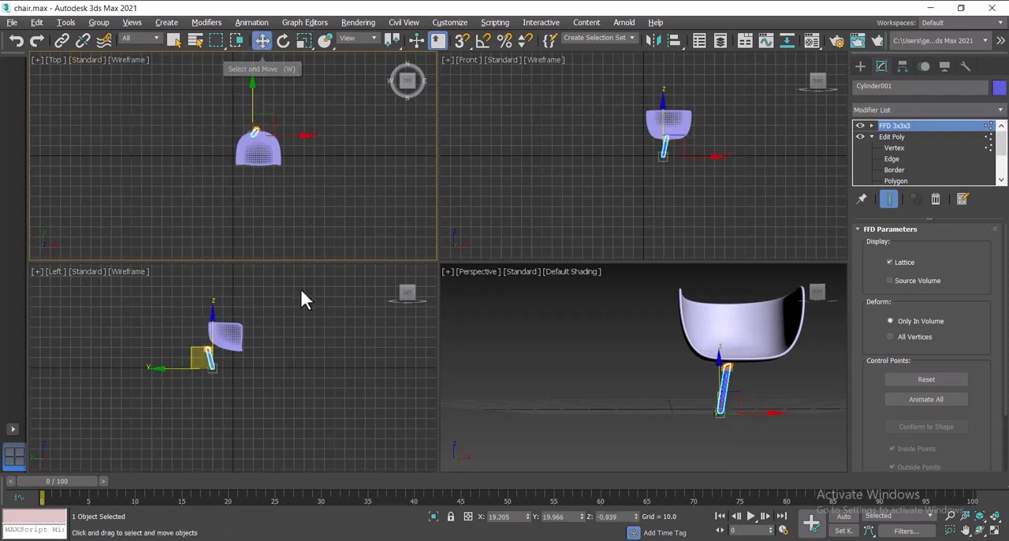
left_click(186, 368)
key("ctrl+z")
left_click_drag(262, 369, 279, 375)
Step: Move the cylinder along X to about X 10.9 and lower it to about Z -1.8 under the shell's side
right_click(216, 162)
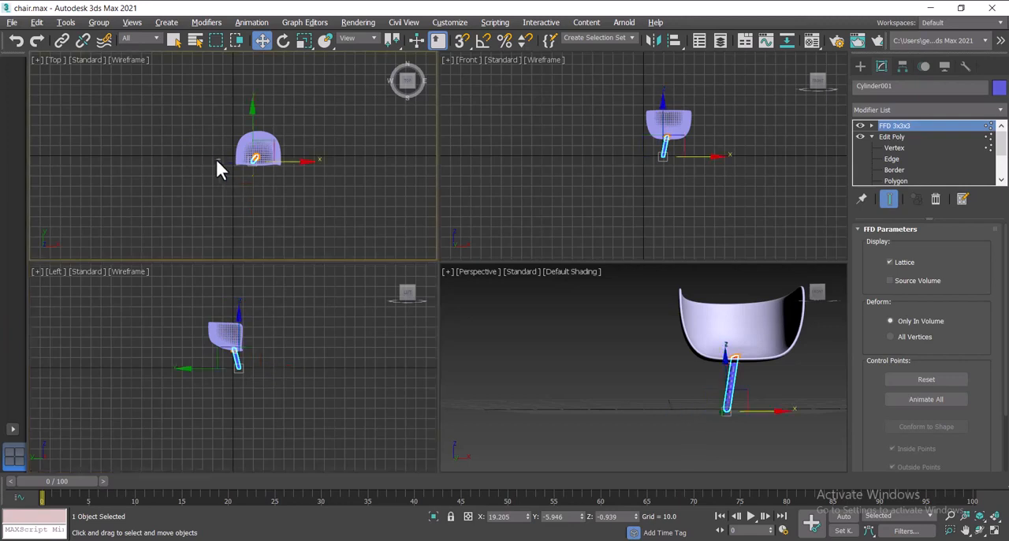
left_click(217, 162)
key("ctrl+z")
left_click_drag(309, 163, 299, 162)
left_click(624, 370)
left_click(710, 383)
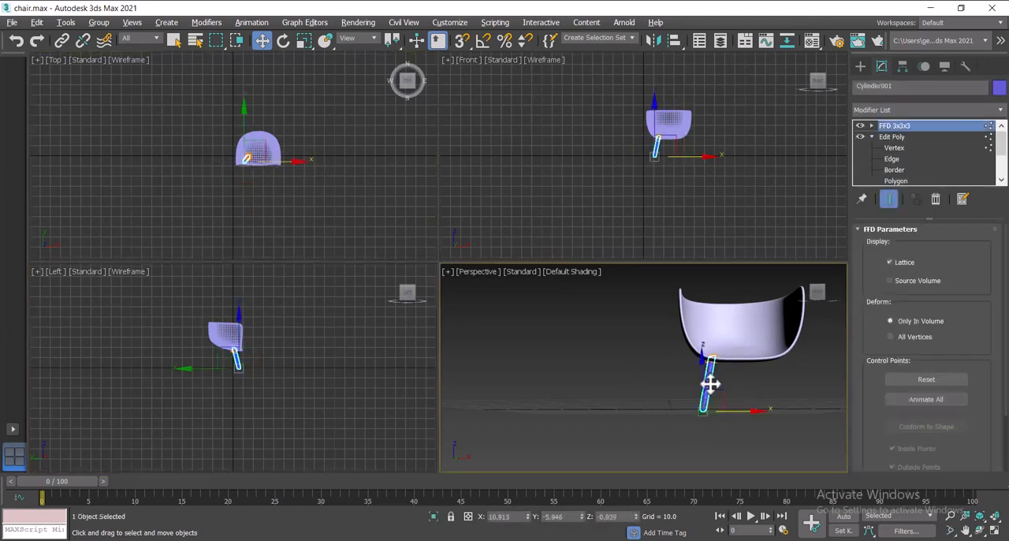
left_click_drag(703, 355, 704, 359)
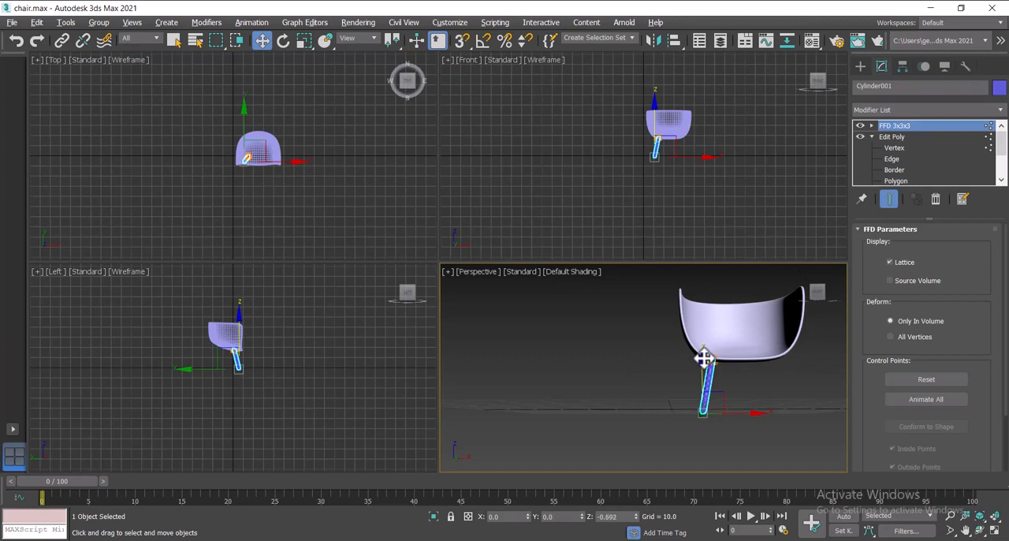
Step: Scale the cylinder up along its X and Y axes so that the leg leans more strongly
left_click(769, 420)
left_click_drag(818, 294, 790, 300)
middle_click_drag(711, 358, 721, 355, "alt")
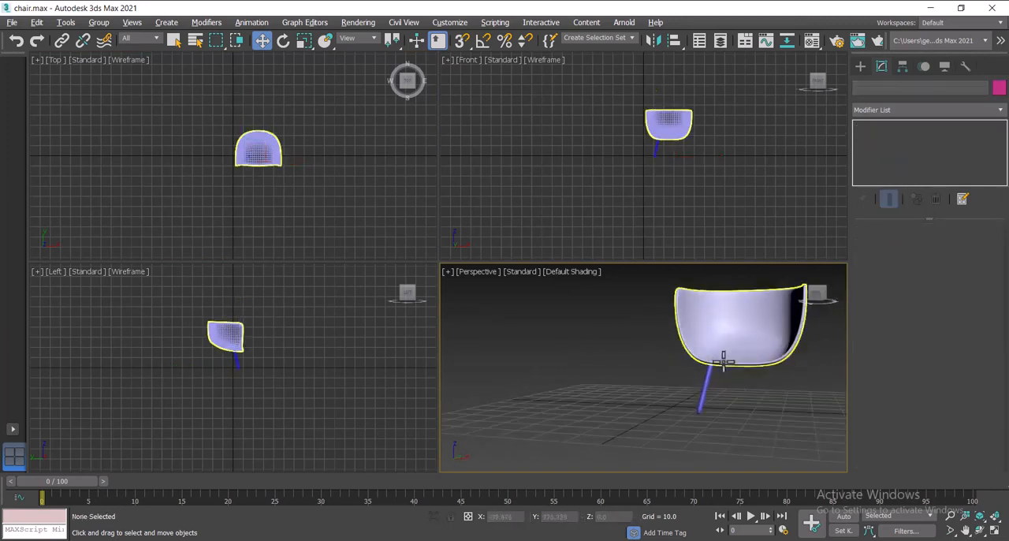
left_click(705, 386)
left_click(304, 41)
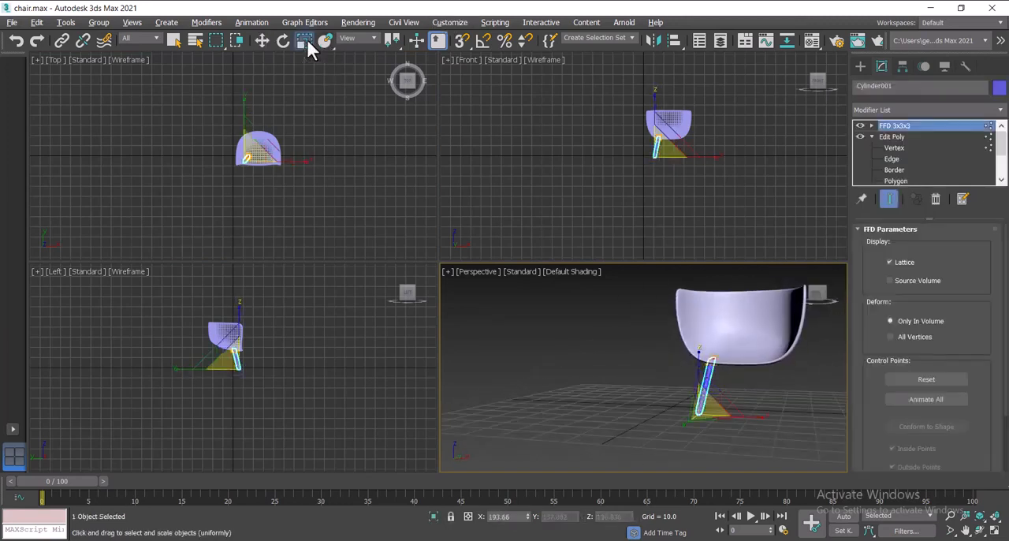
left_click_drag(760, 416, 772, 422)
left_click_drag(687, 422, 678, 425)
Step: Change the cylinder's object color to orange
left_click(263, 41)
left_click(757, 368)
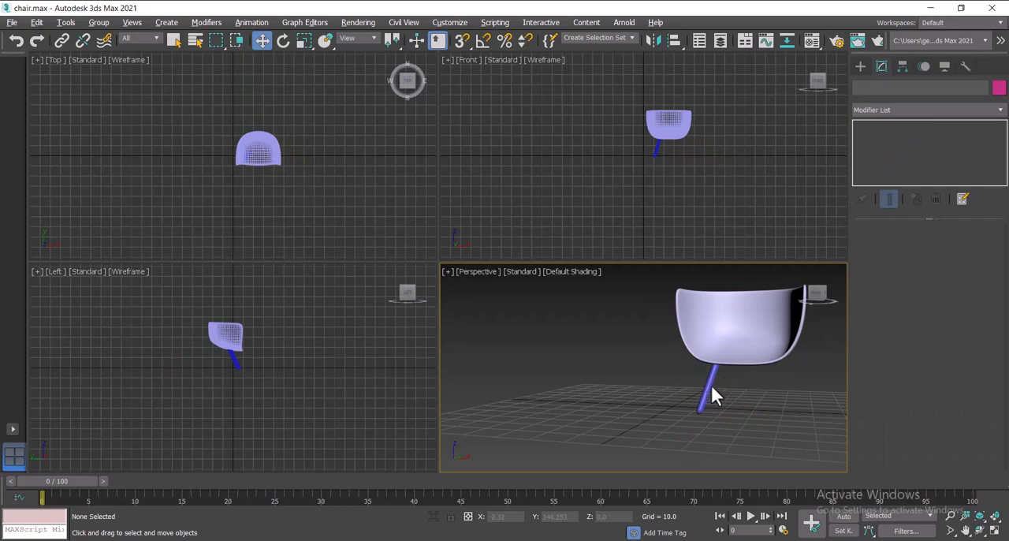
left_click(759, 349)
key("alt+w")
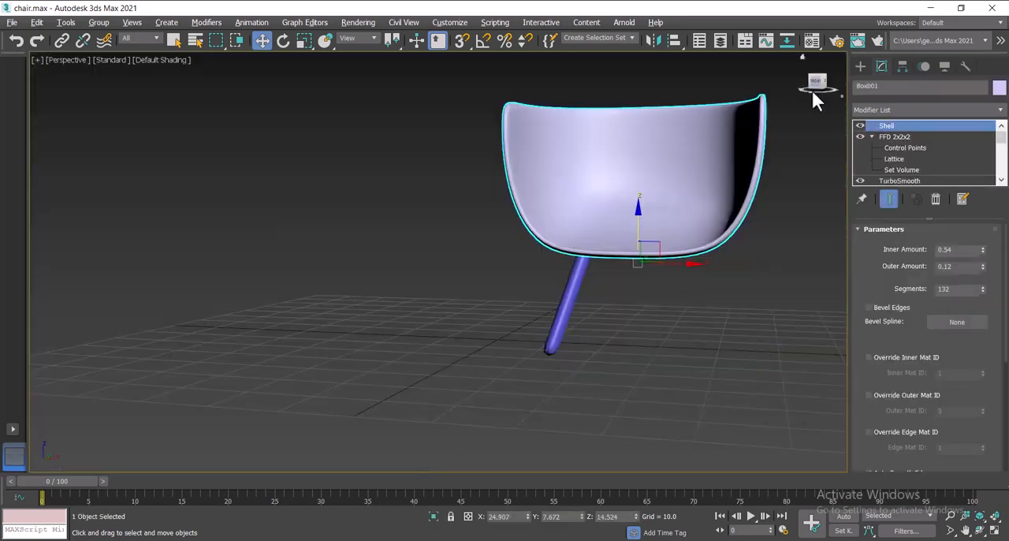
mouse_move(813, 93)
left_mouse_down()
mouse_move(802, 118)
mouse_move(820, 88)
mouse_move(855, 96)
mouse_move(834, 53)
mouse_move(819, 97)
left_mouse_up()
left_click(558, 367)
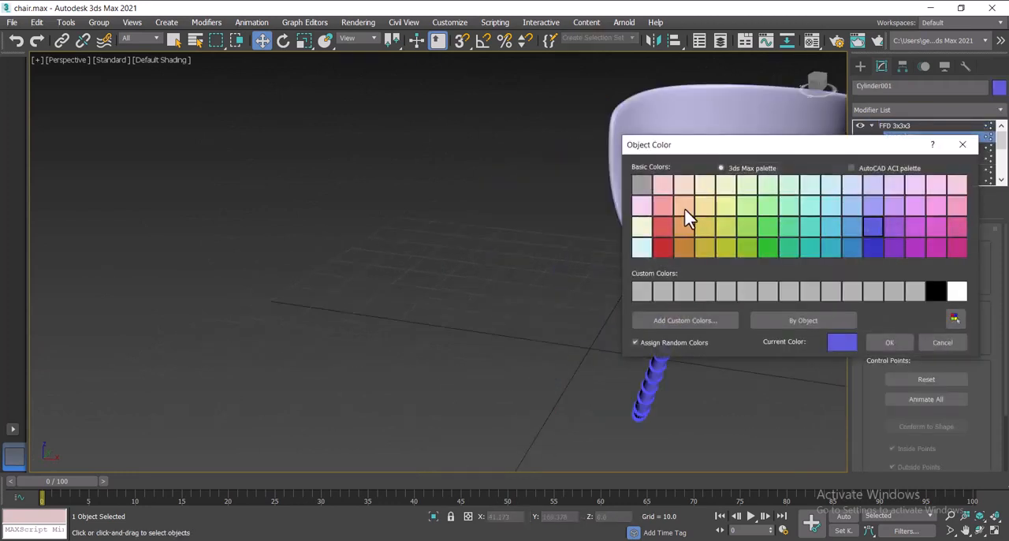
left_click(684, 206)
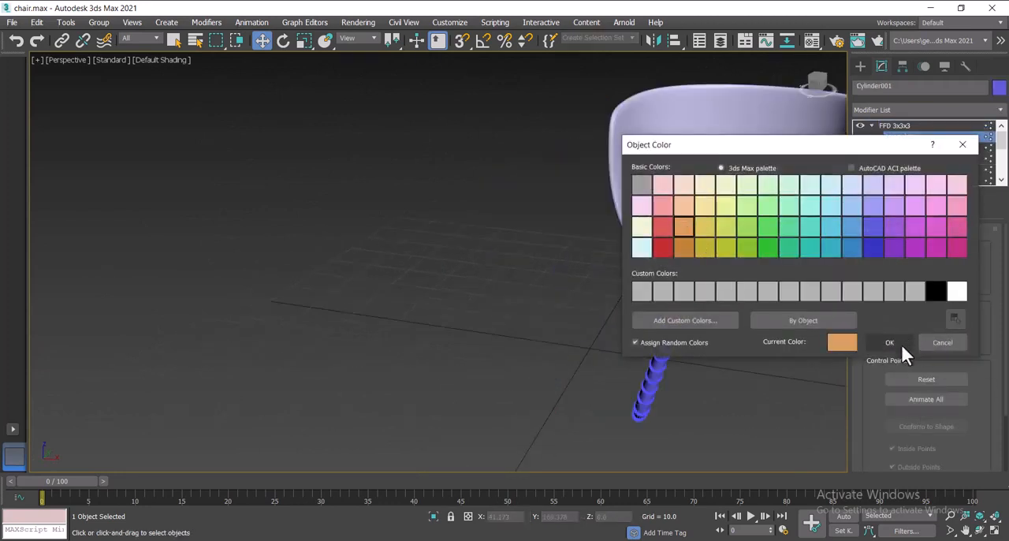
left_click(889, 342)
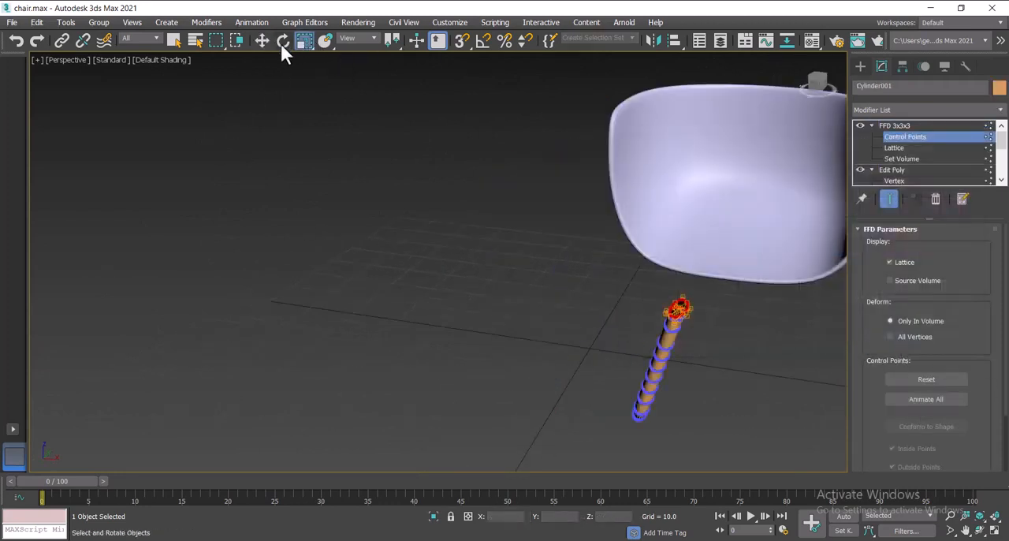
Step: Return to the FFD's top level and reposition the leg against the shell's underside at about Y -6.6, Z -1.9
left_click(896, 125)
left_click(912, 138)
left_click(879, 126)
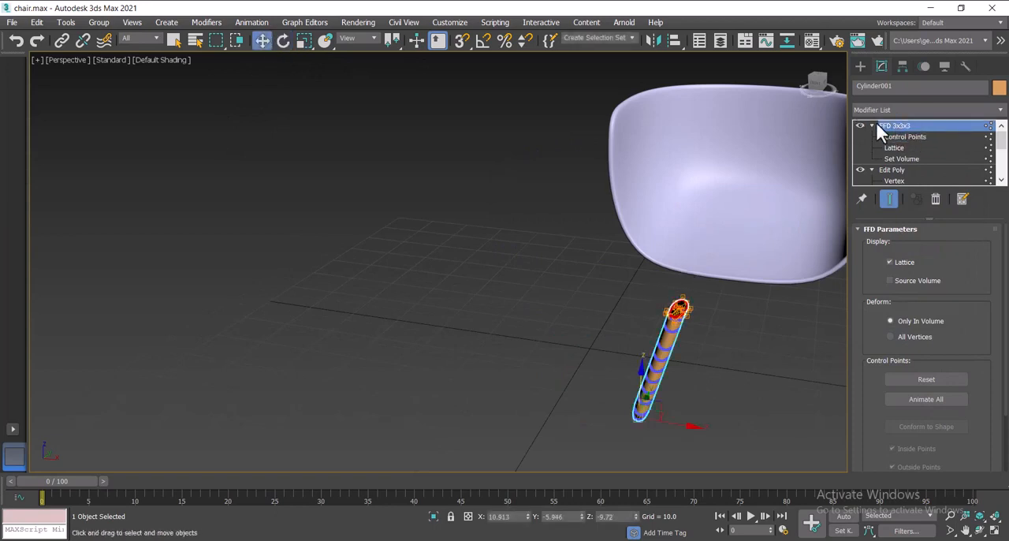
left_click(872, 126)
left_click_drag(646, 397, 662, 337)
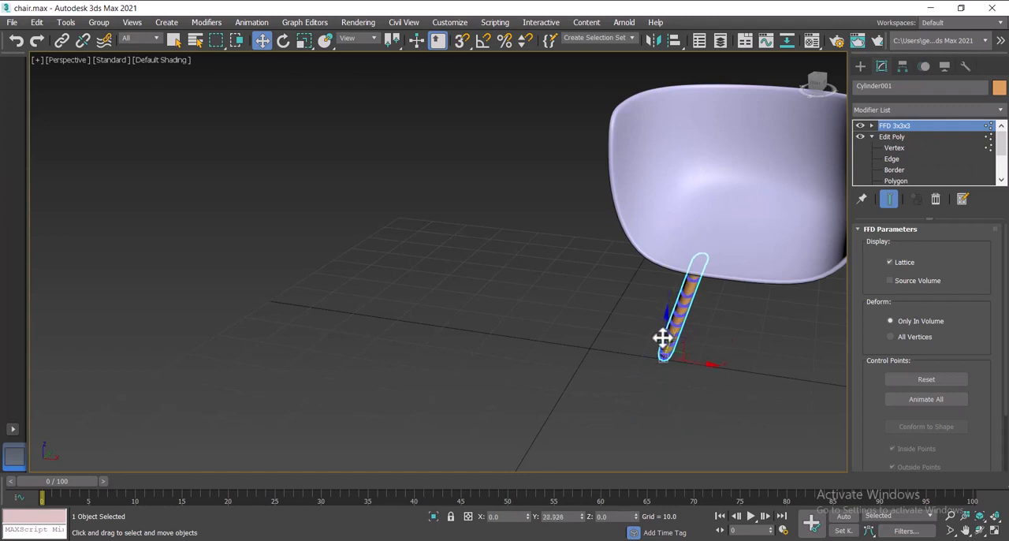
key("alt+w")
left_click_drag(242, 78, 246, 108)
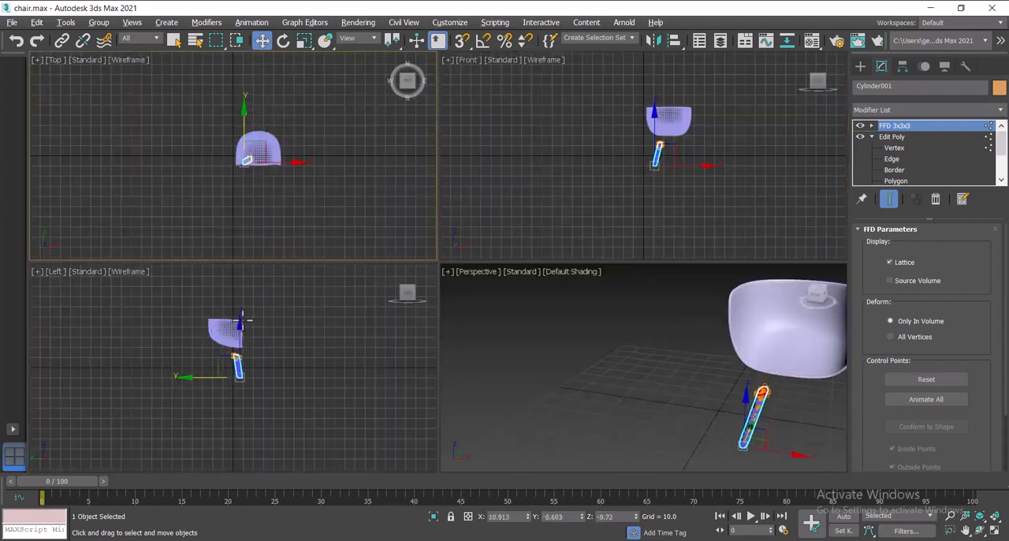
left_click_drag(239, 320, 239, 311)
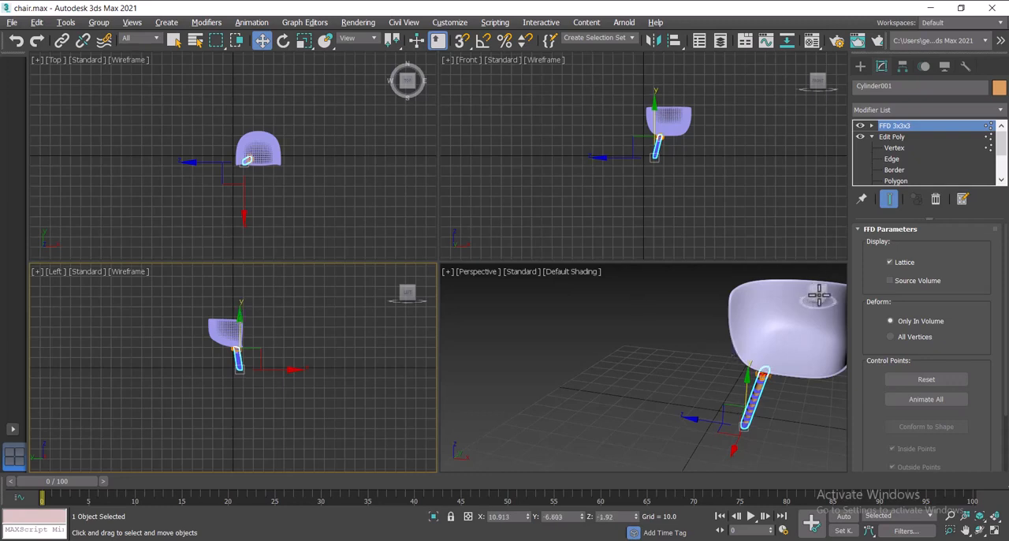
Step: Lower the seat shell slightly along the Z axis onto the leg's slanted end, and reselect the leg
mouse_move(819, 295)
left_mouse_down()
mouse_move(779, 287)
mouse_move(776, 300)
mouse_move(820, 298)
left_mouse_up()
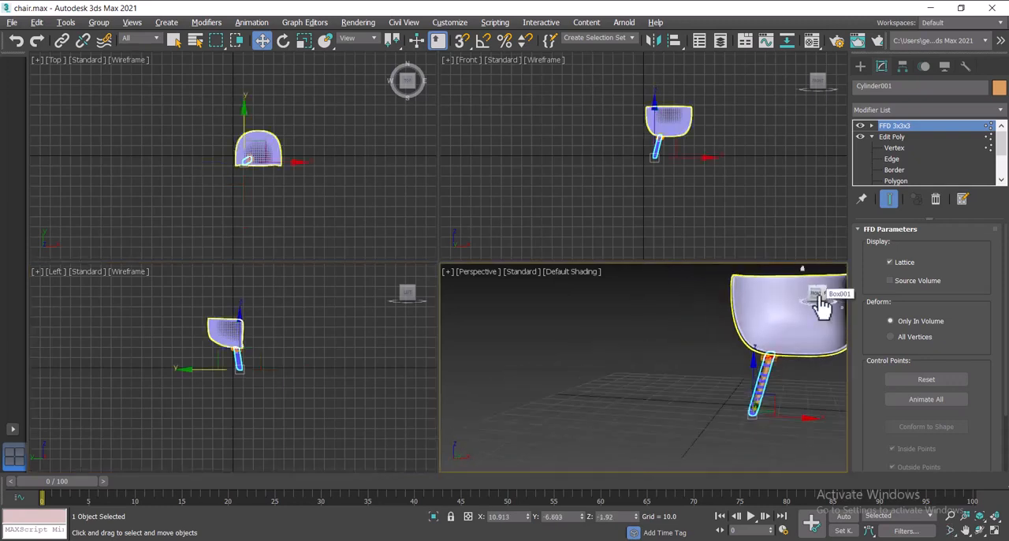
key("alt+w")
right_click(641, 307)
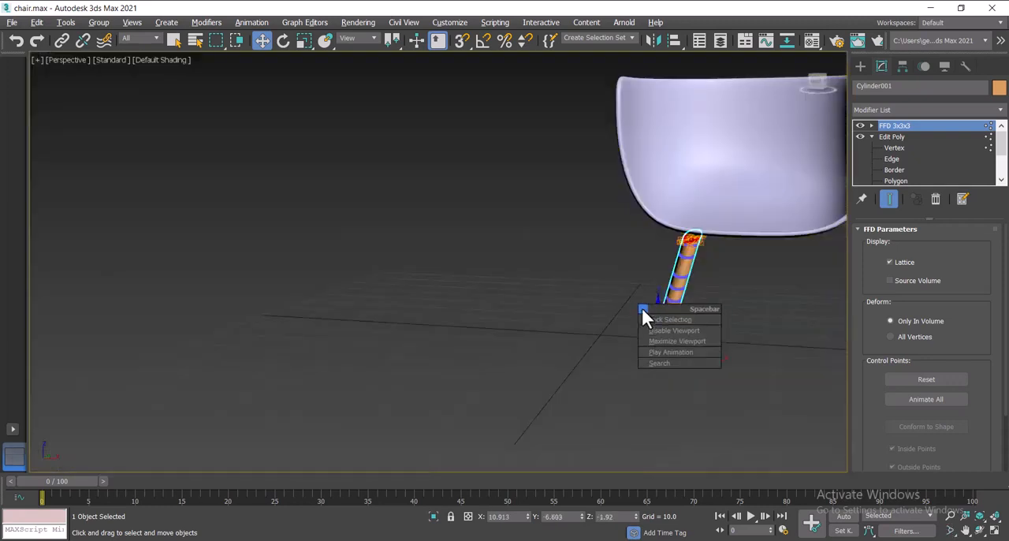
right_click(602, 311)
left_click(963, 531)
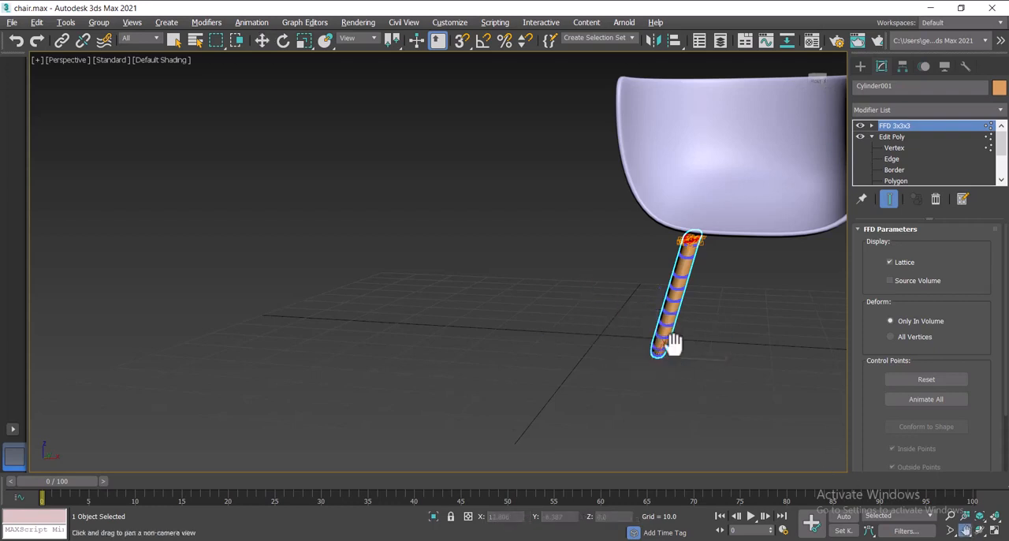
left_click_drag(671, 342, 452, 334)
left_click(261, 40)
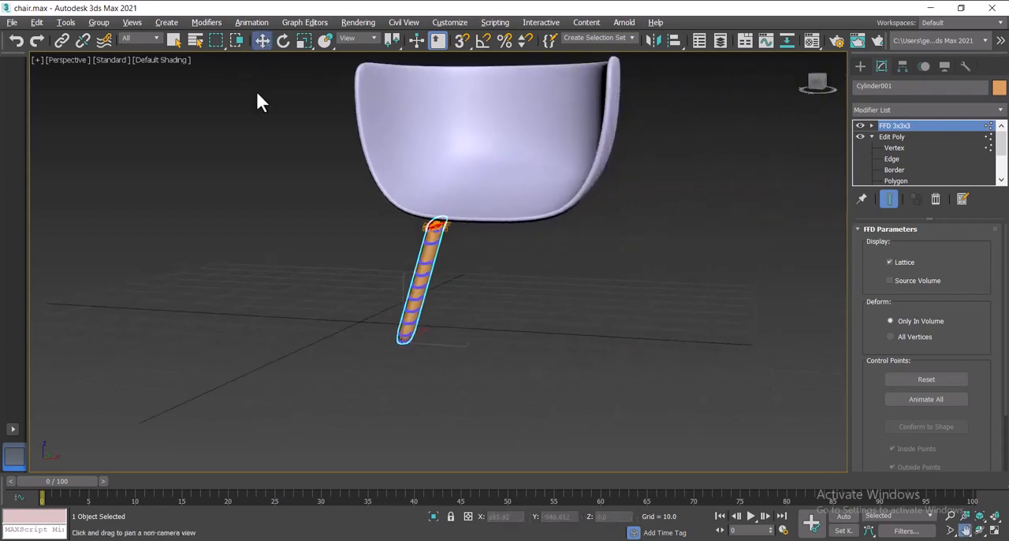
left_click(292, 164)
left_click(421, 269)
left_click(509, 167)
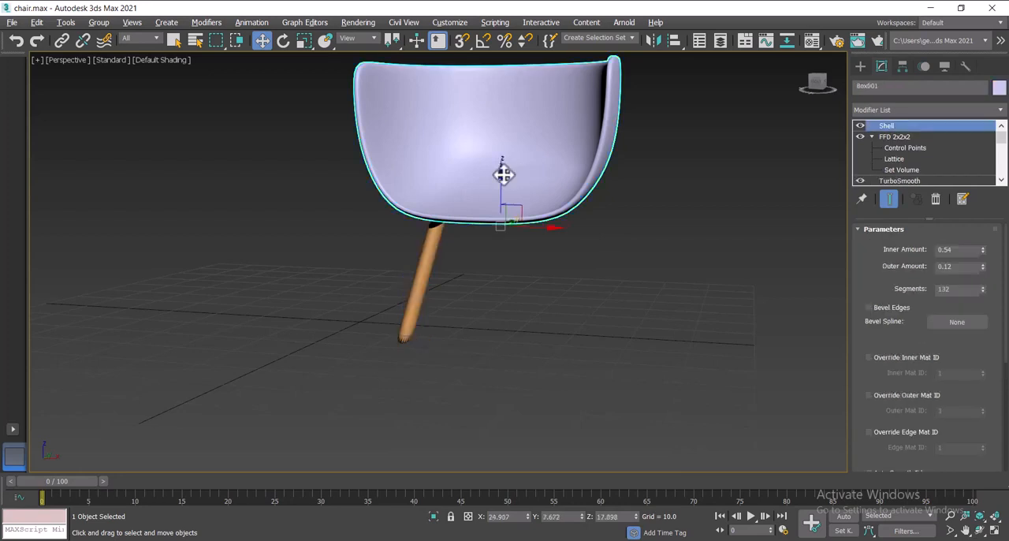
left_click(426, 268)
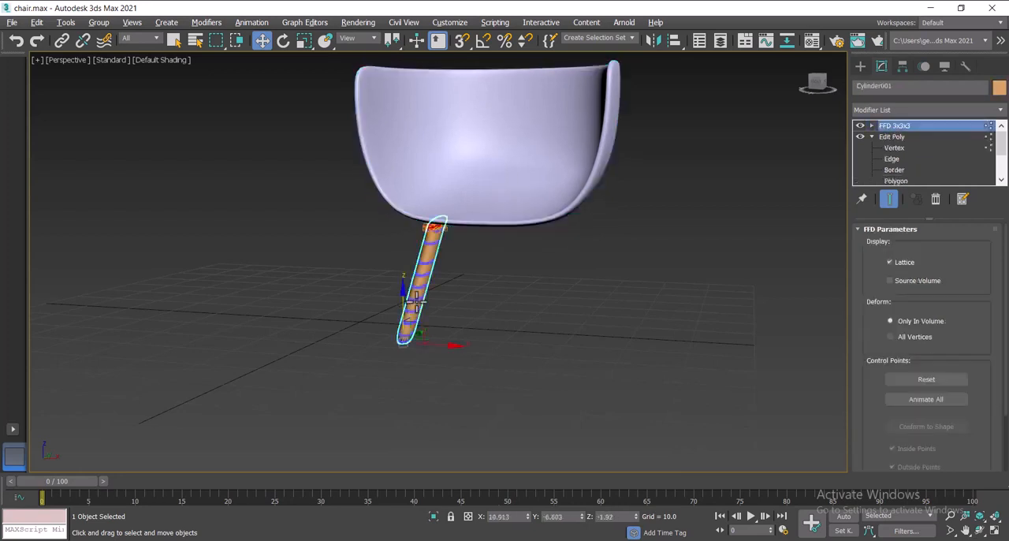
Step: Rotate the leg so that it leans more strongly under the seat, and raise it along the Z axis to about -1.04
left_click(283, 40)
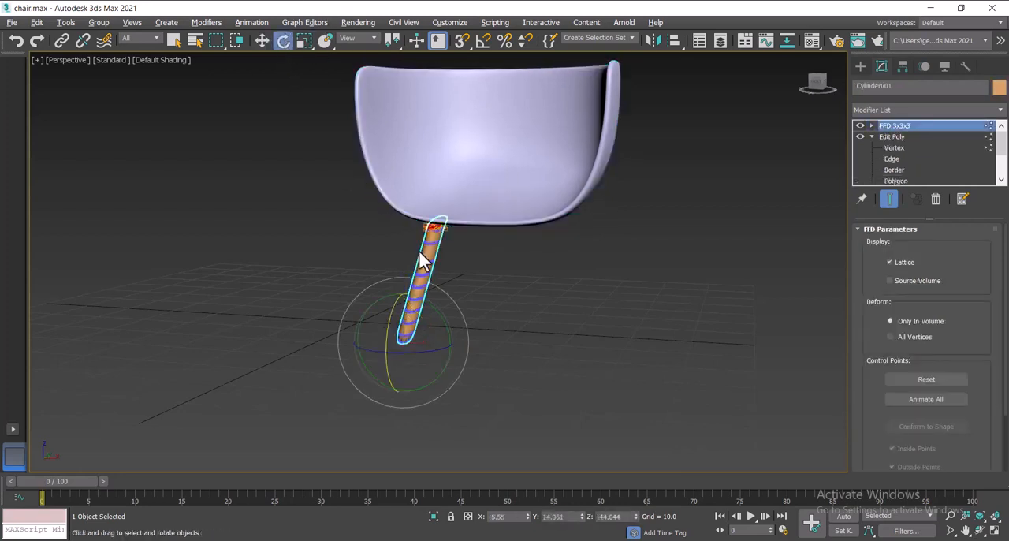
left_click_drag(418, 352, 360, 275)
left_click(261, 40)
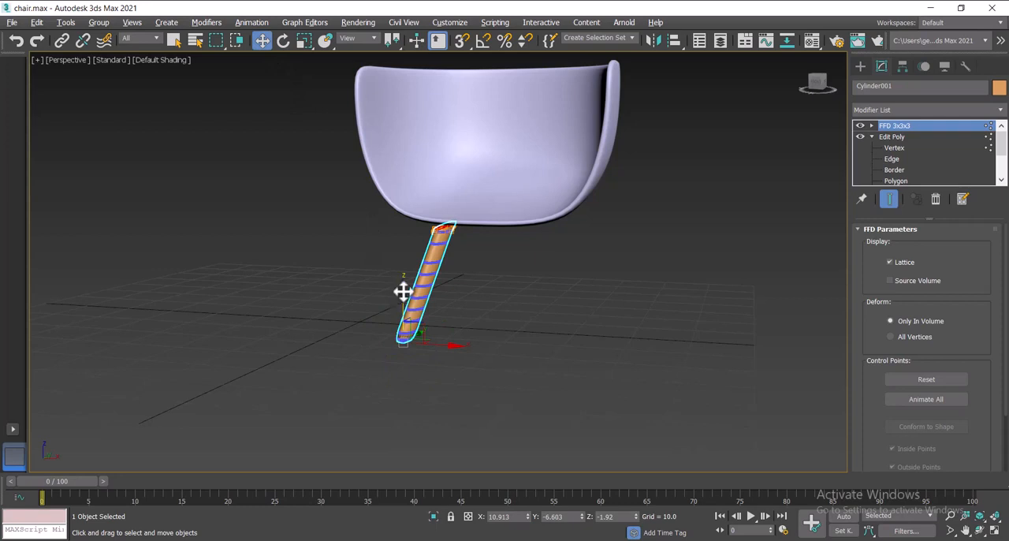
left_click_drag(403, 292, 403, 282)
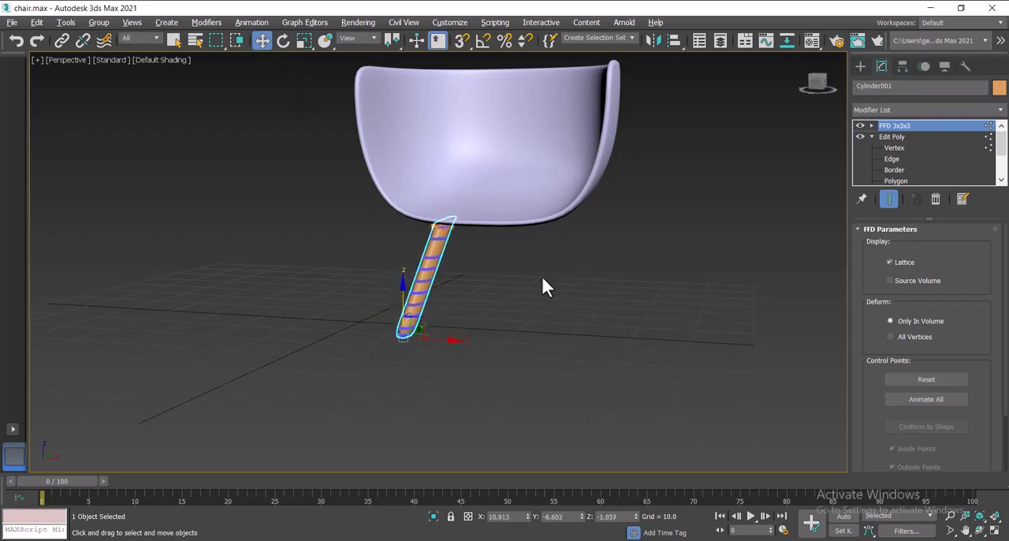
Step: Reselect the leg and rotate it slightly further so that its upper end tilts more beneath the shell
mouse_move(822, 94)
left_mouse_down()
mouse_move(826, 102)
mouse_move(826, 88)
left_mouse_up()
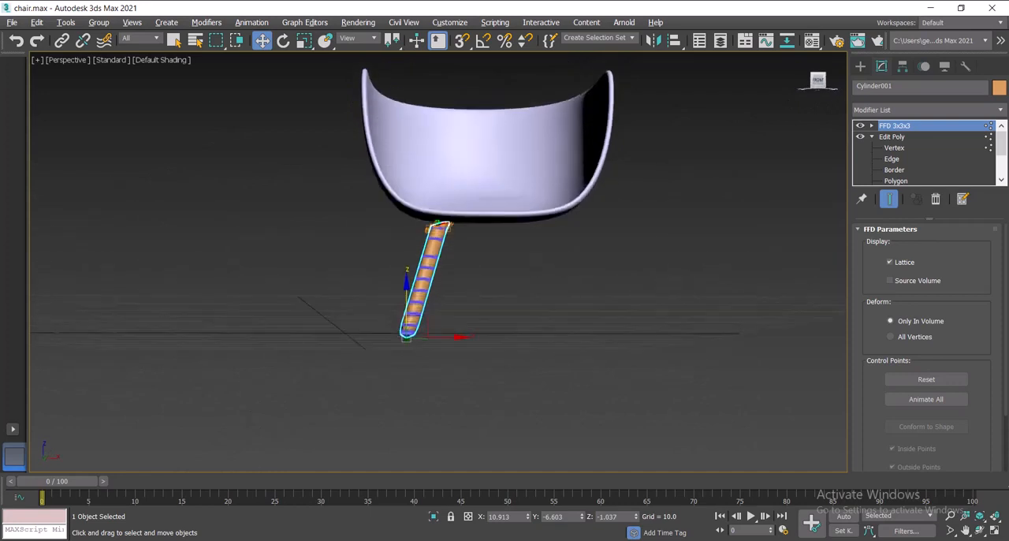
left_click(556, 139)
left_click(425, 280)
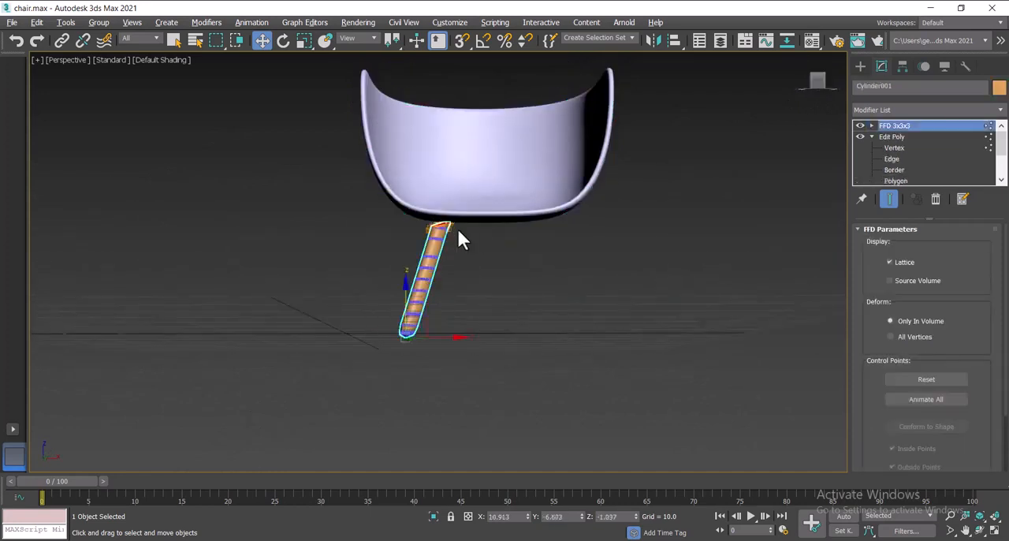
left_click(283, 41)
left_click_drag(400, 300, 402, 294)
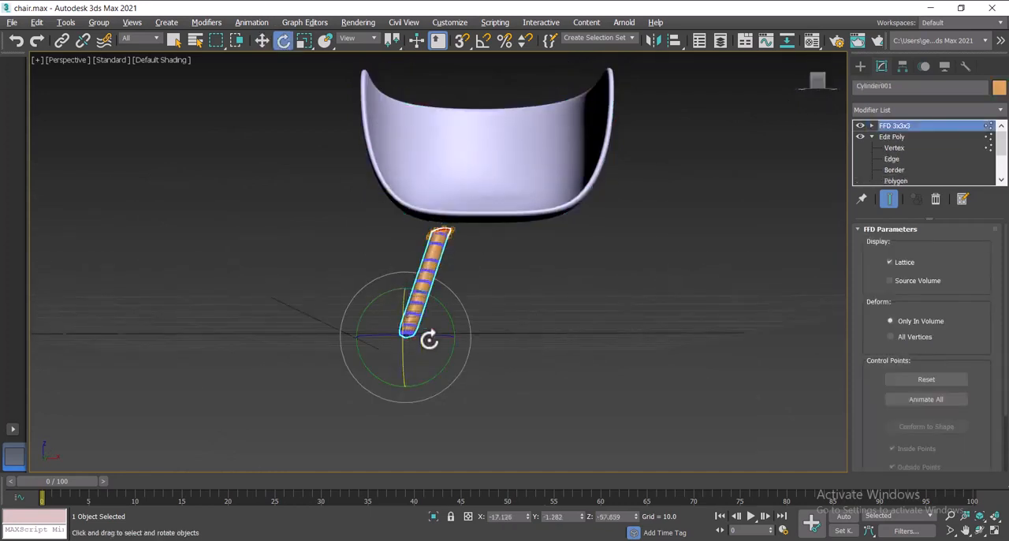
left_click_drag(424, 338, 430, 337)
Step: Shorten the leg by scaling it down along its Z axis
left_click(305, 42)
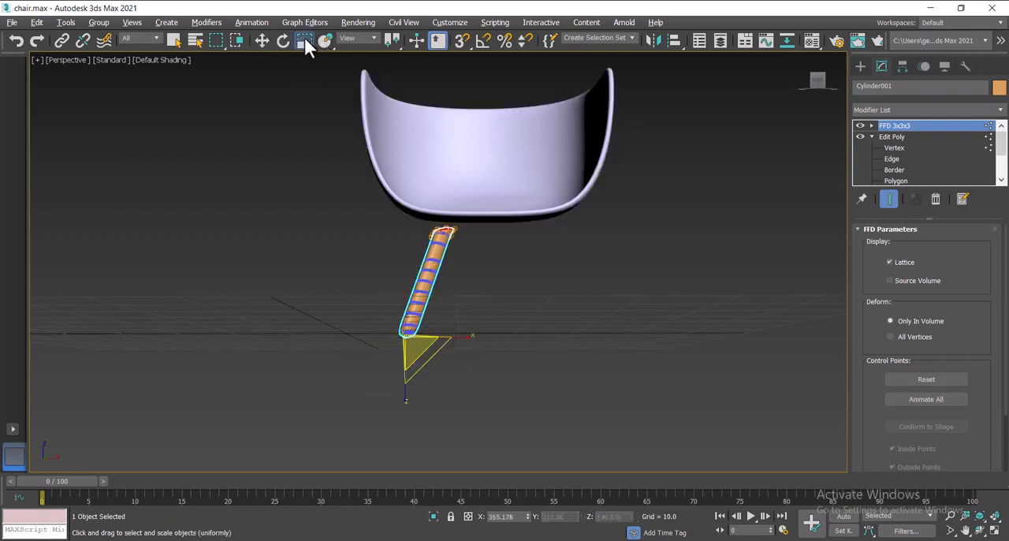
left_click_drag(404, 390, 383, 301)
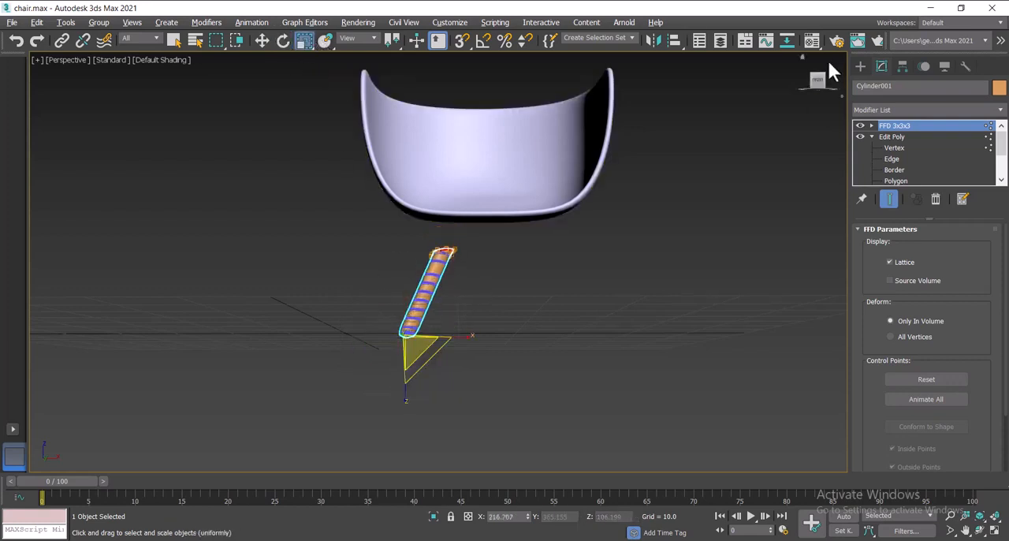
left_click_drag(817, 81, 819, 91)
middle_click_drag(441, 162, 448, 194, "alt")
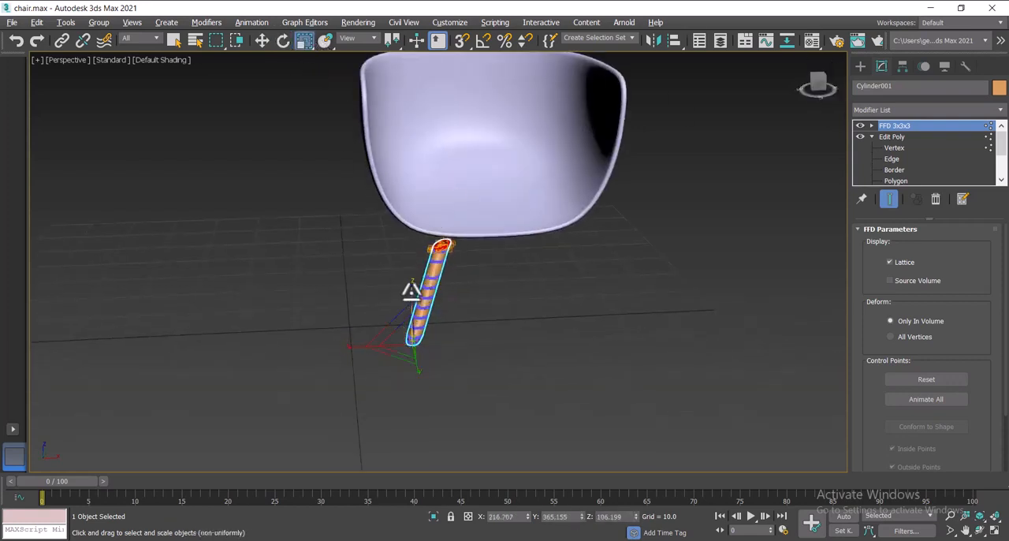
left_click_drag(413, 291, 415, 299)
Step: Lower the seat shell along the Z axis until its underside rests on the shortened leg
left_click(376, 103)
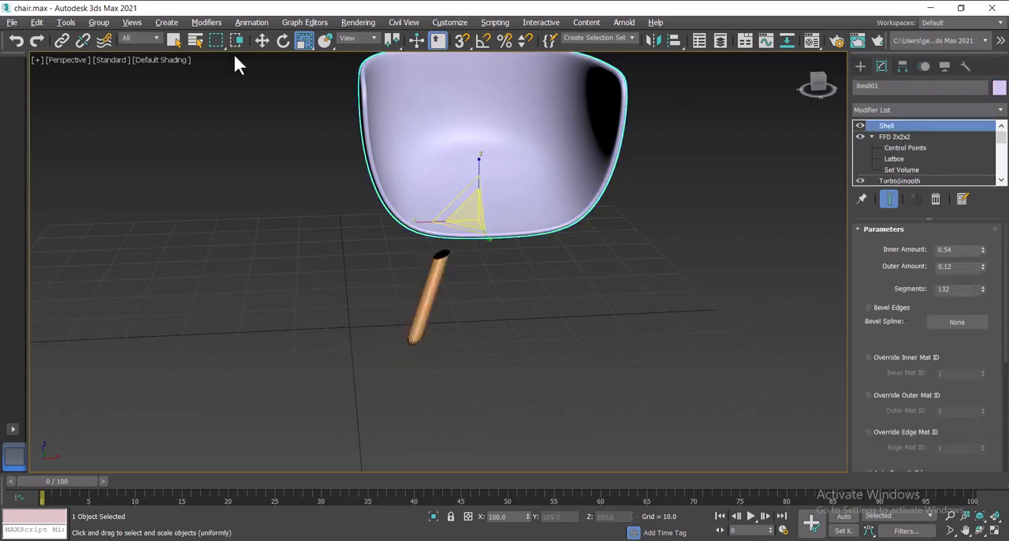
left_click(264, 40)
left_click_drag(478, 174, 480, 193)
left_click_drag(822, 83, 814, 78)
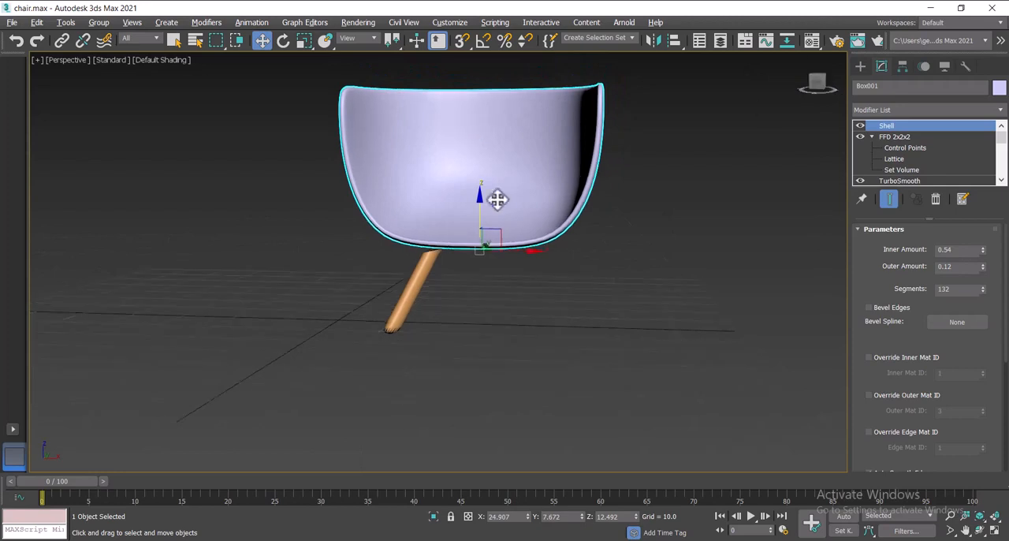
left_click_drag(481, 200, 481, 207)
Step: Mirror the leg as a copy across the X axis and move the copy along X under the seat's opposite side
left_click(405, 303)
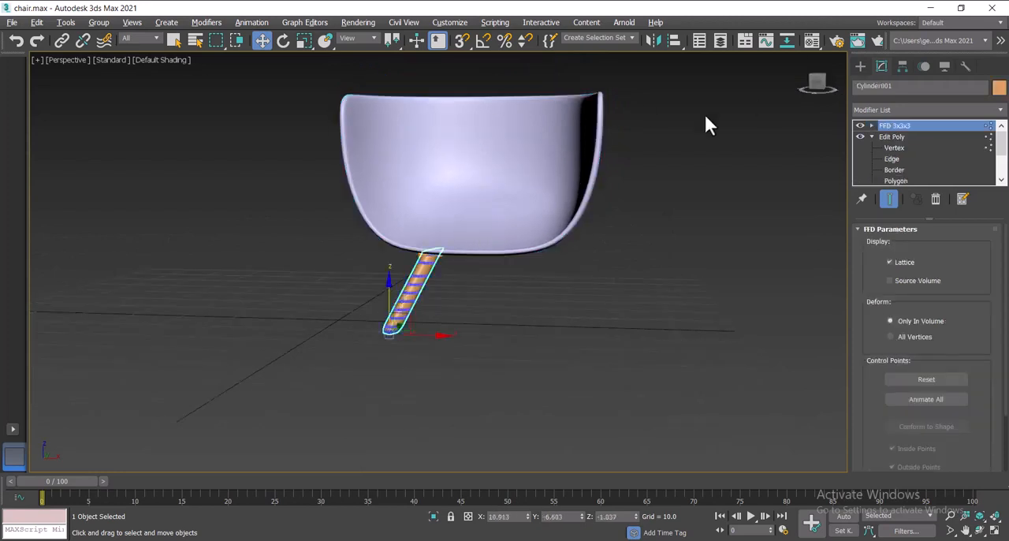
left_click(653, 40)
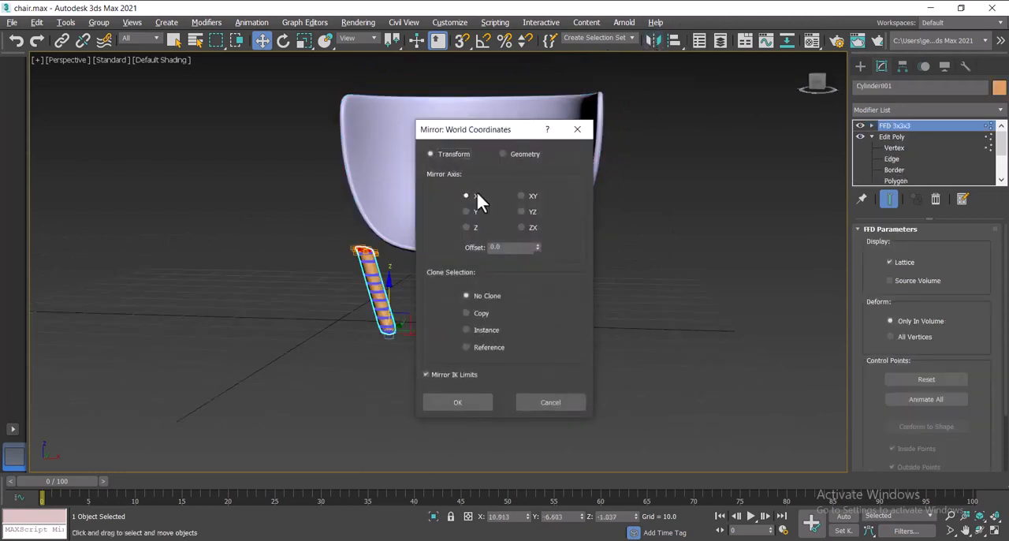
left_click(467, 313)
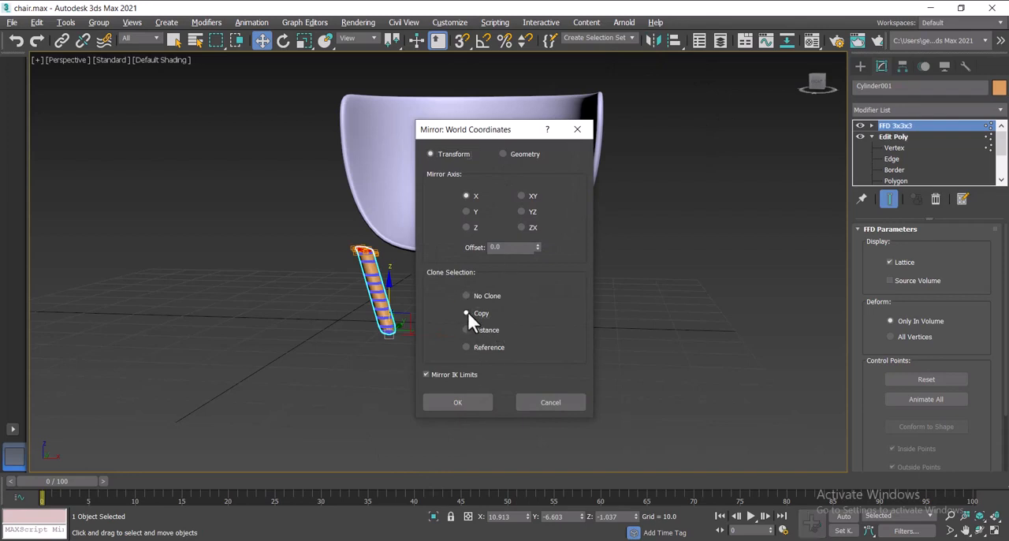
left_click(469, 404)
left_click_drag(440, 337, 543, 338)
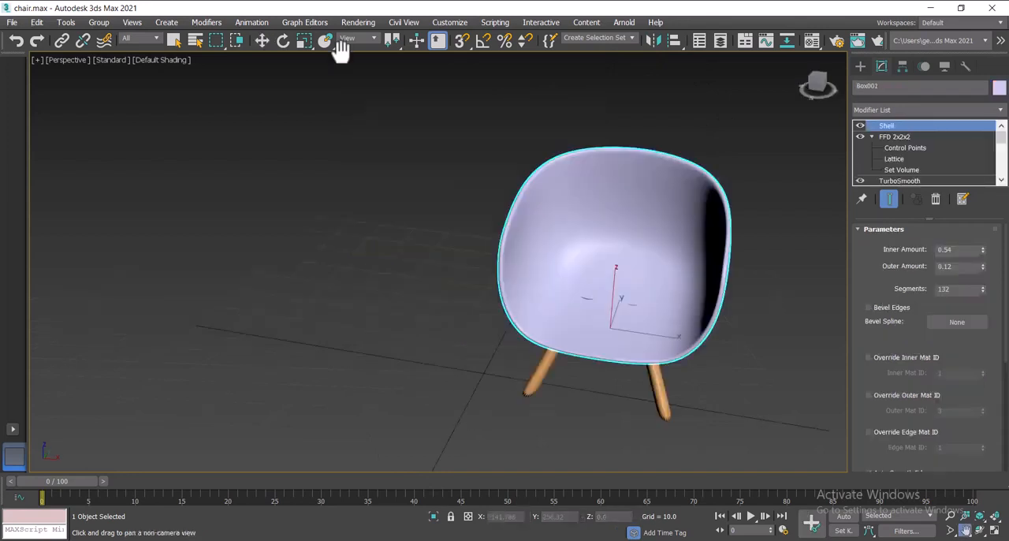
Step: Raise the seat shell slightly along the Z axis, change its object color to purple, and check the chair from behind and in front
left_click(613, 281)
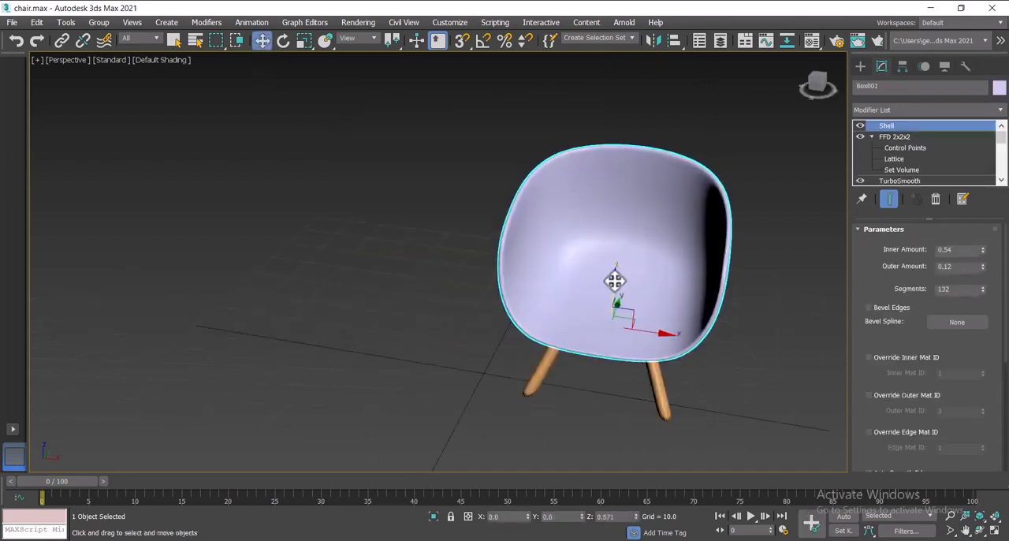
left_click(801, 57)
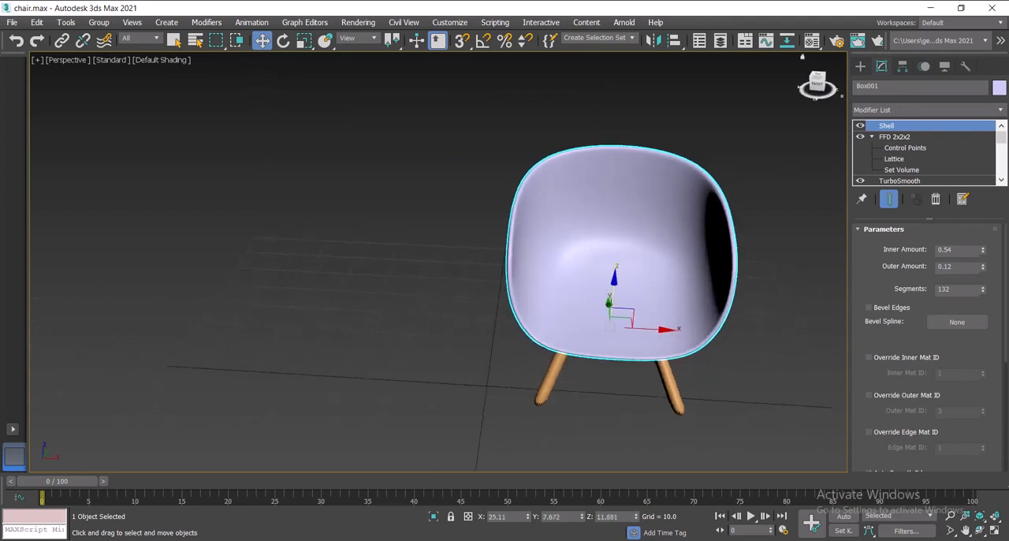
left_click(999, 88)
left_click(900, 242)
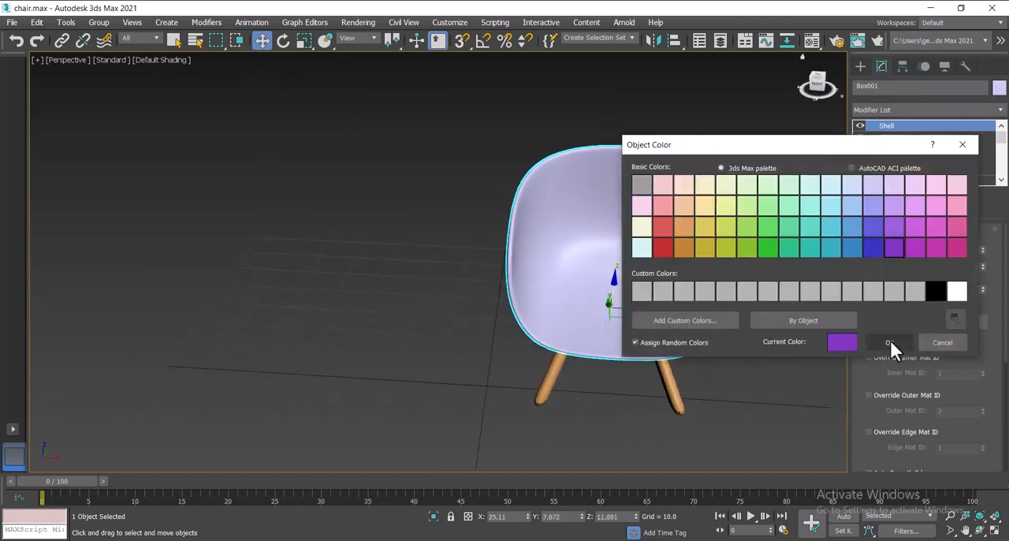
left_click(890, 340)
left_click_drag(822, 88, 707, 109)
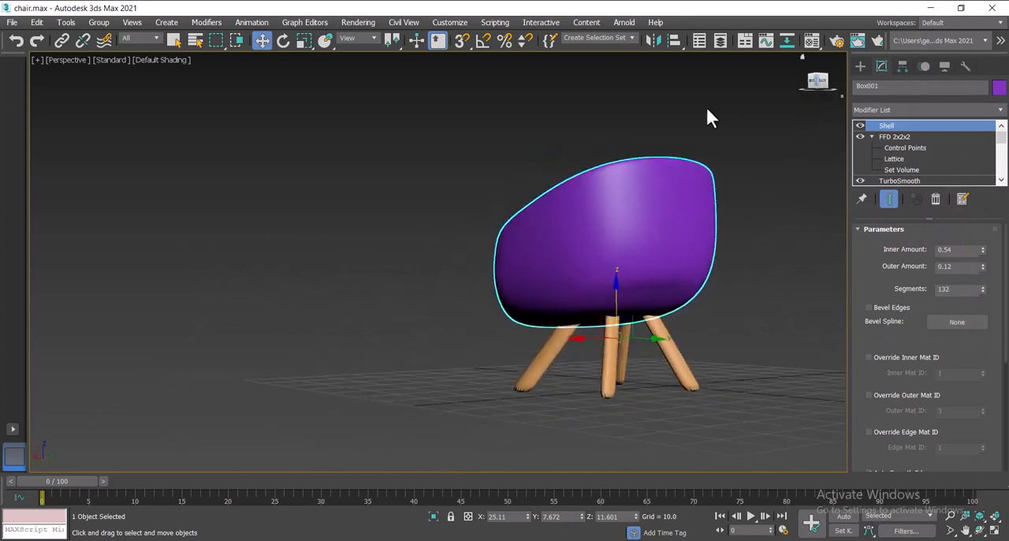
left_click_drag(810, 92, 828, 114)
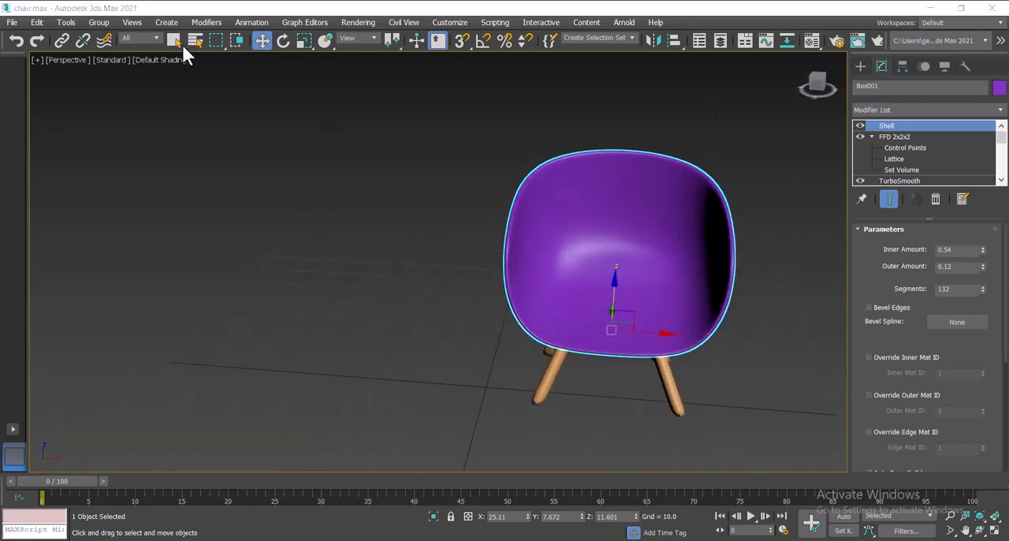